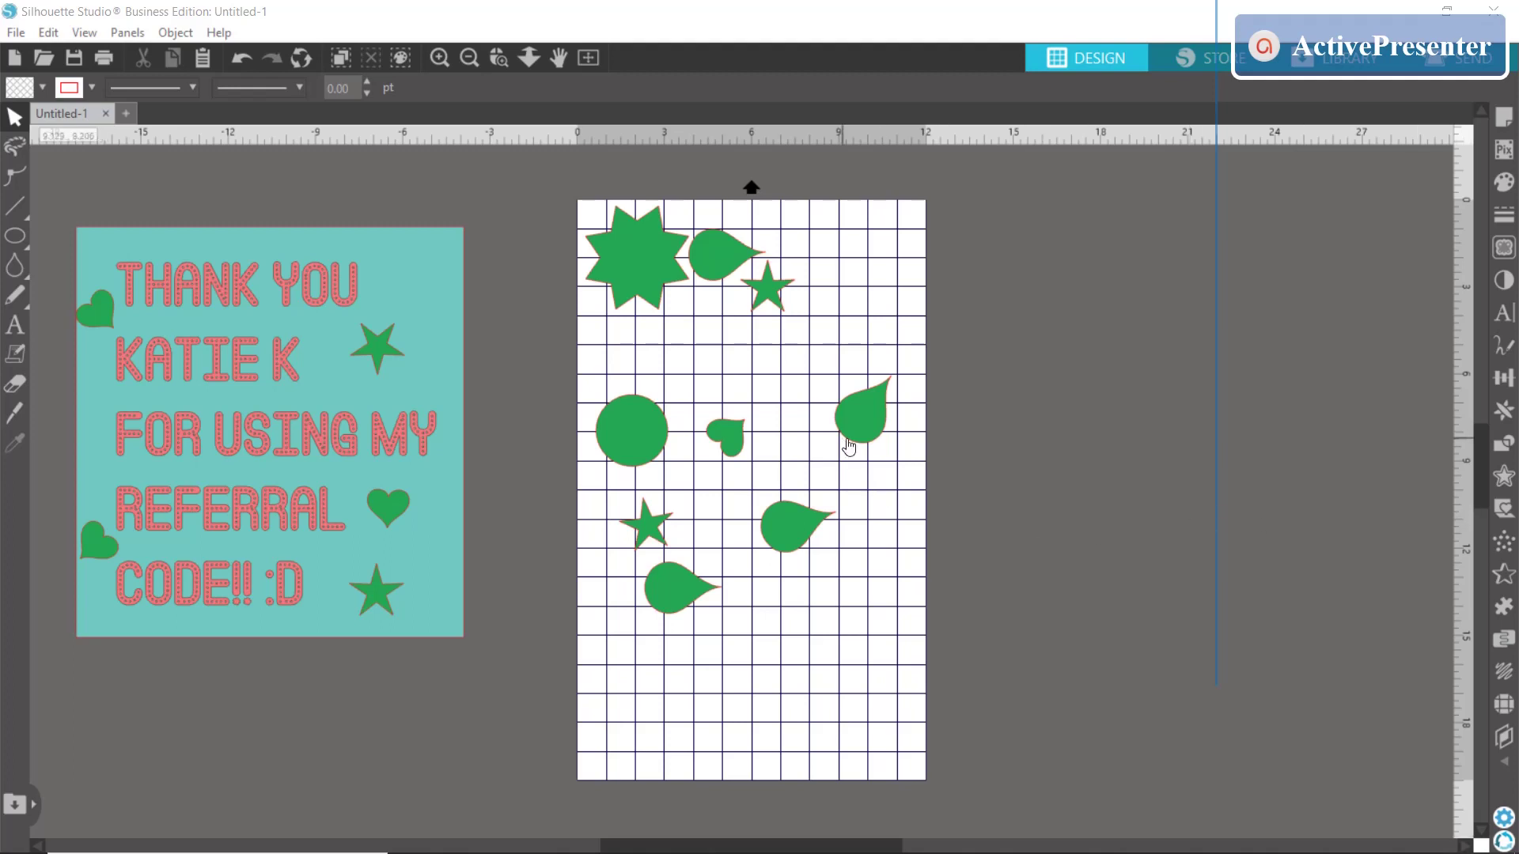
# Drag the right-middle teardrop up and left so it sits beside the small heart.
pyautogui.moveTo(852, 429); pyautogui.dragTo(814, 464)
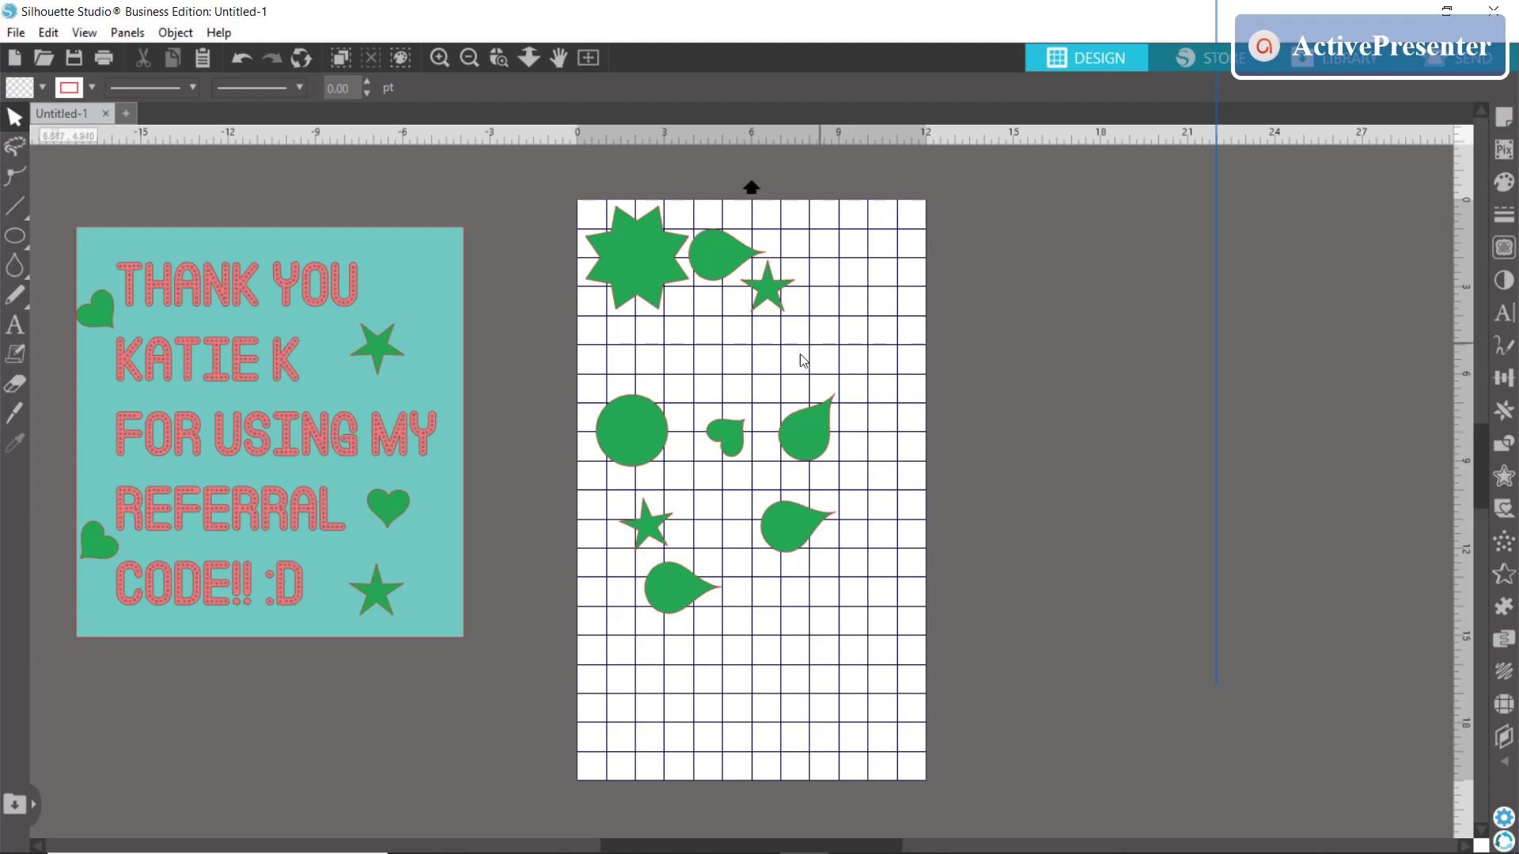
# Cluster the circle, small star, small heart and teardrop under the large star, then bring up Page Setup.
pyautogui.click(654, 430)
pyautogui.moveTo(652, 429); pyautogui.dragTo(650, 365)
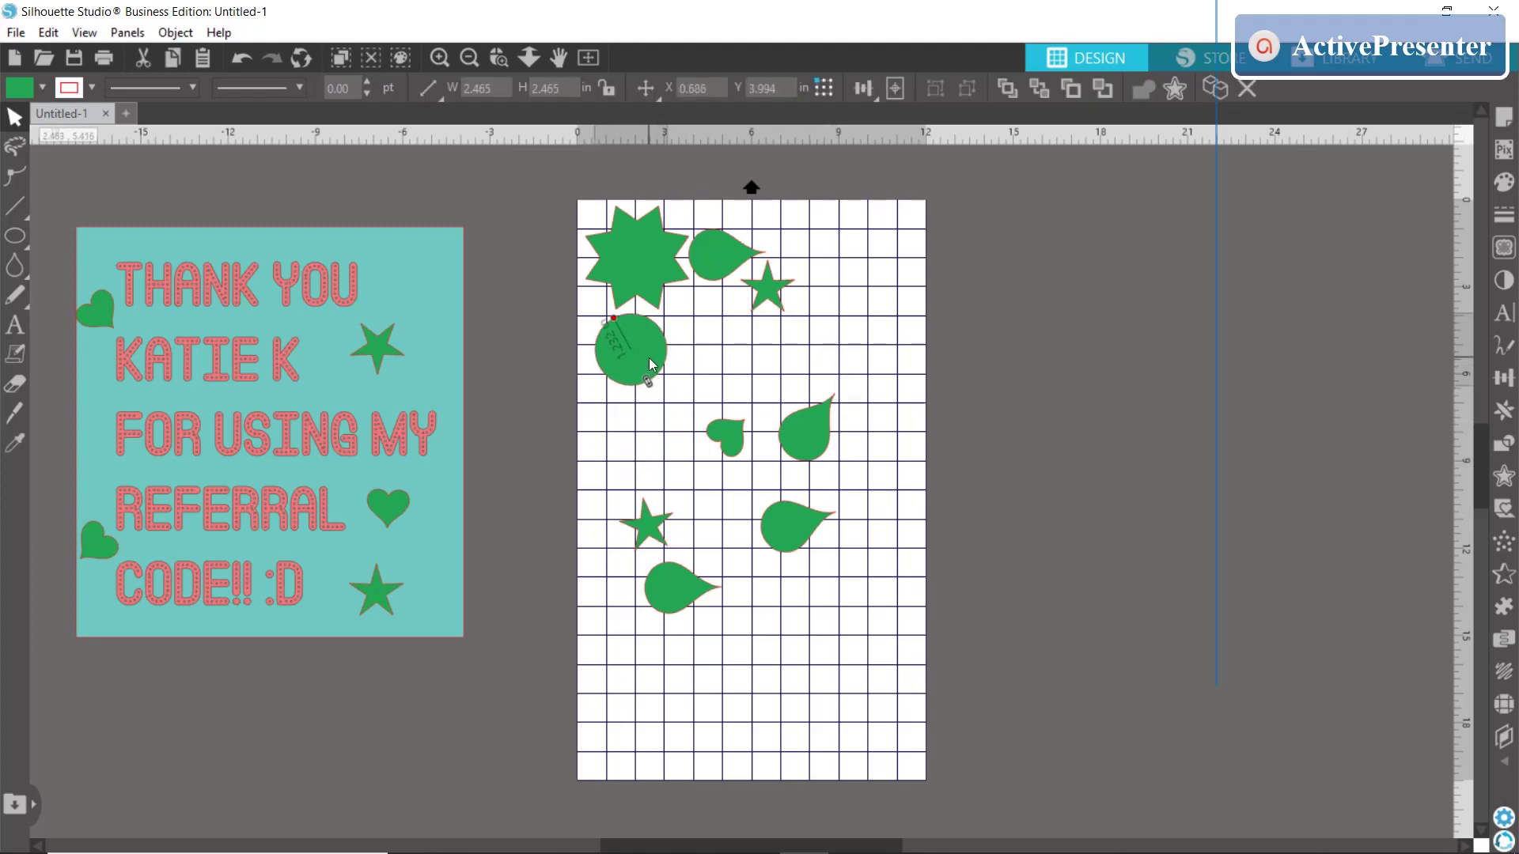
pyautogui.press('Escape')
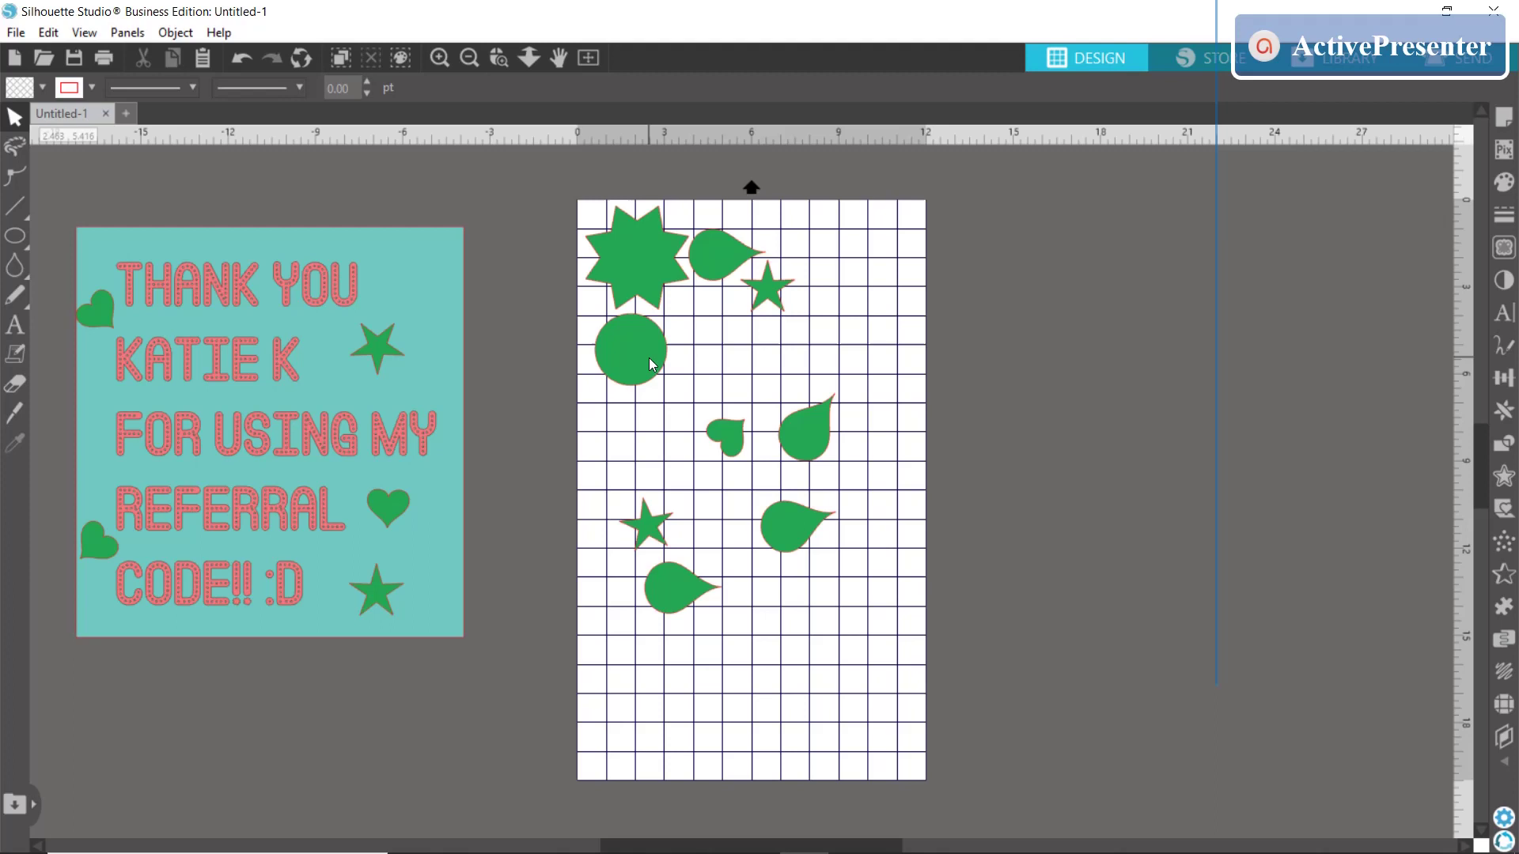
pyautogui.click(773, 307)
pyautogui.moveTo(774, 308); pyautogui.dragTo(771, 310)
pyautogui.moveTo(725, 436); pyautogui.dragTo(700, 306)
pyautogui.click(715, 307)
pyautogui.press('Escape')
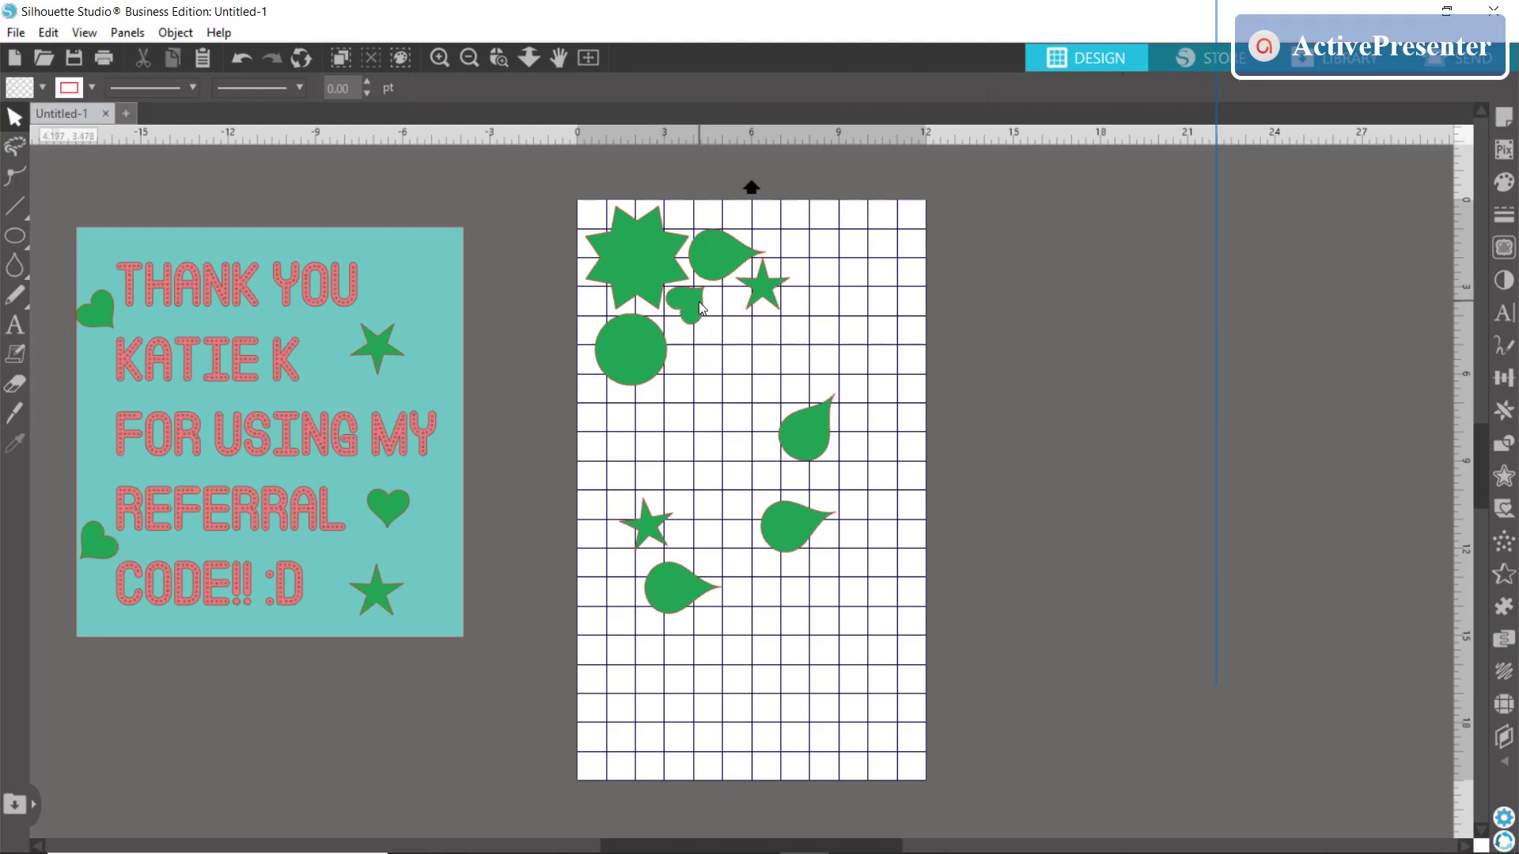
pyautogui.moveTo(808, 432); pyautogui.dragTo(716, 360)
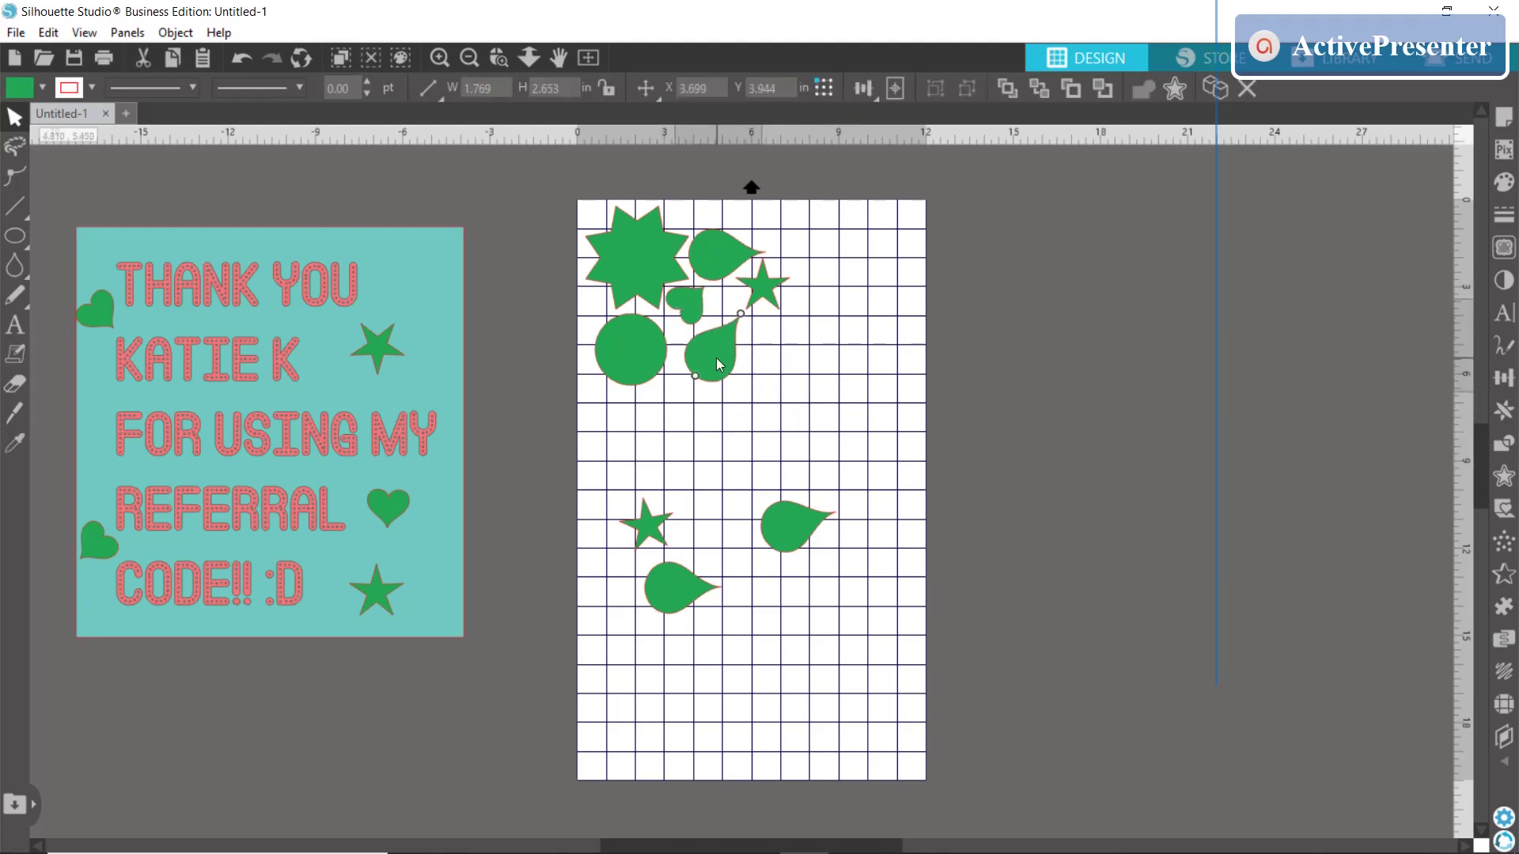
pyautogui.click(754, 414)
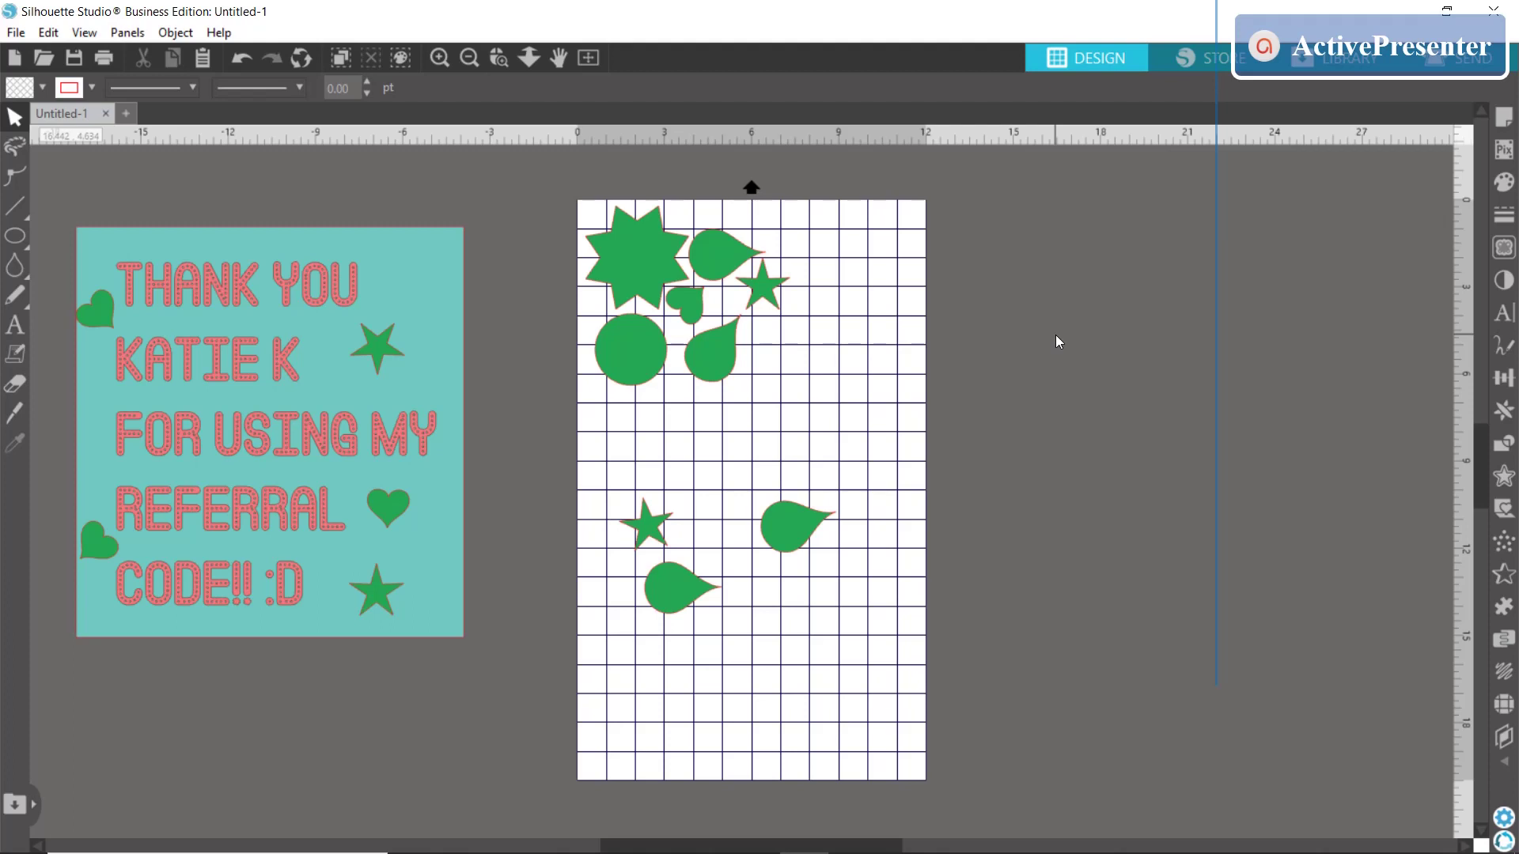
pyautogui.click(1504, 117)
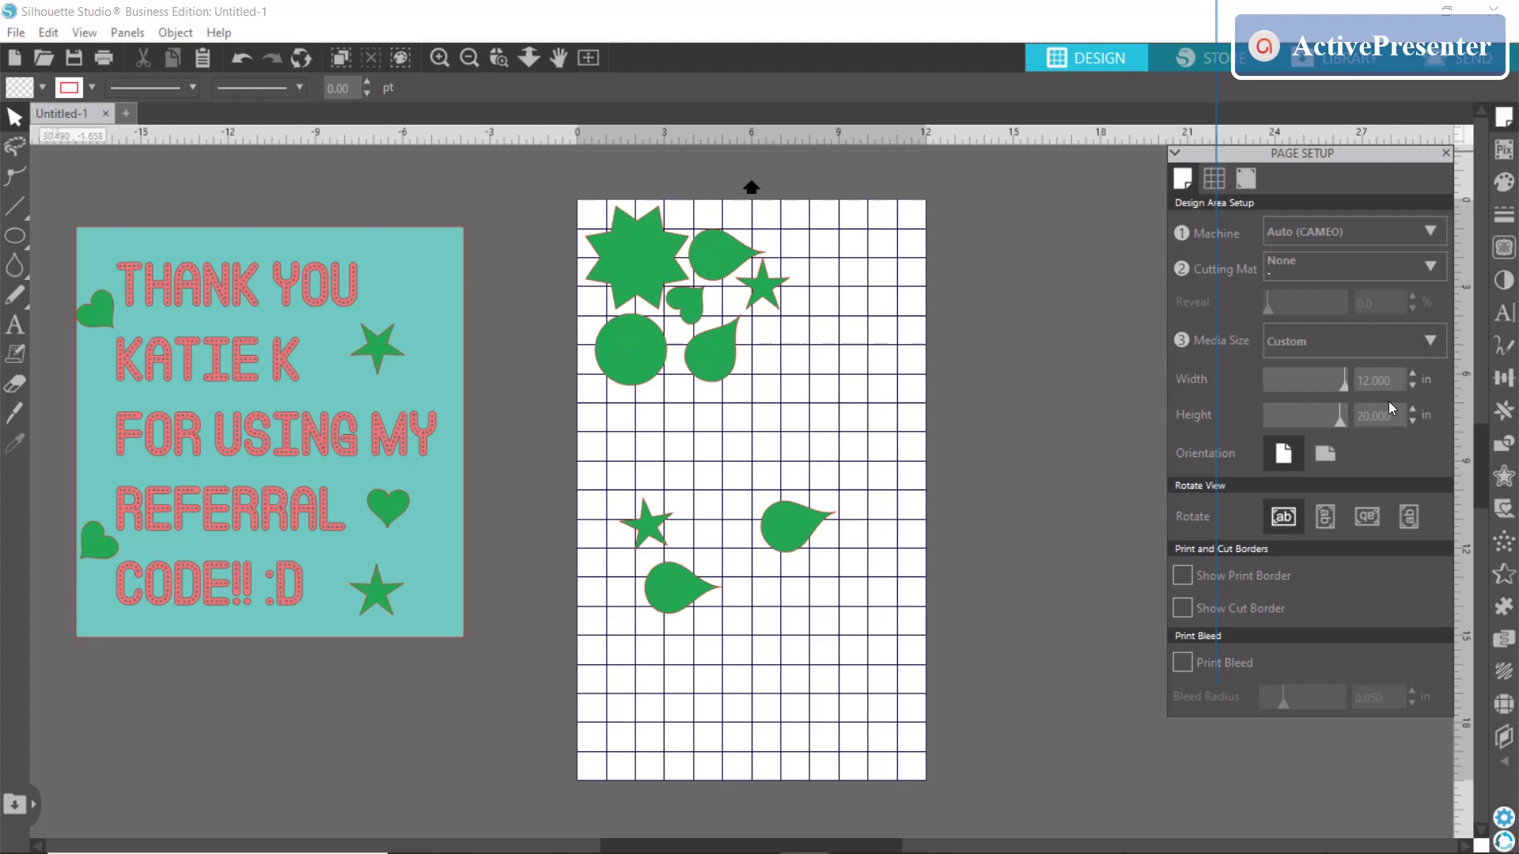
# Change the page height to 18 in.
pyautogui.moveTo(1394, 415); pyautogui.dragTo(1327, 416)
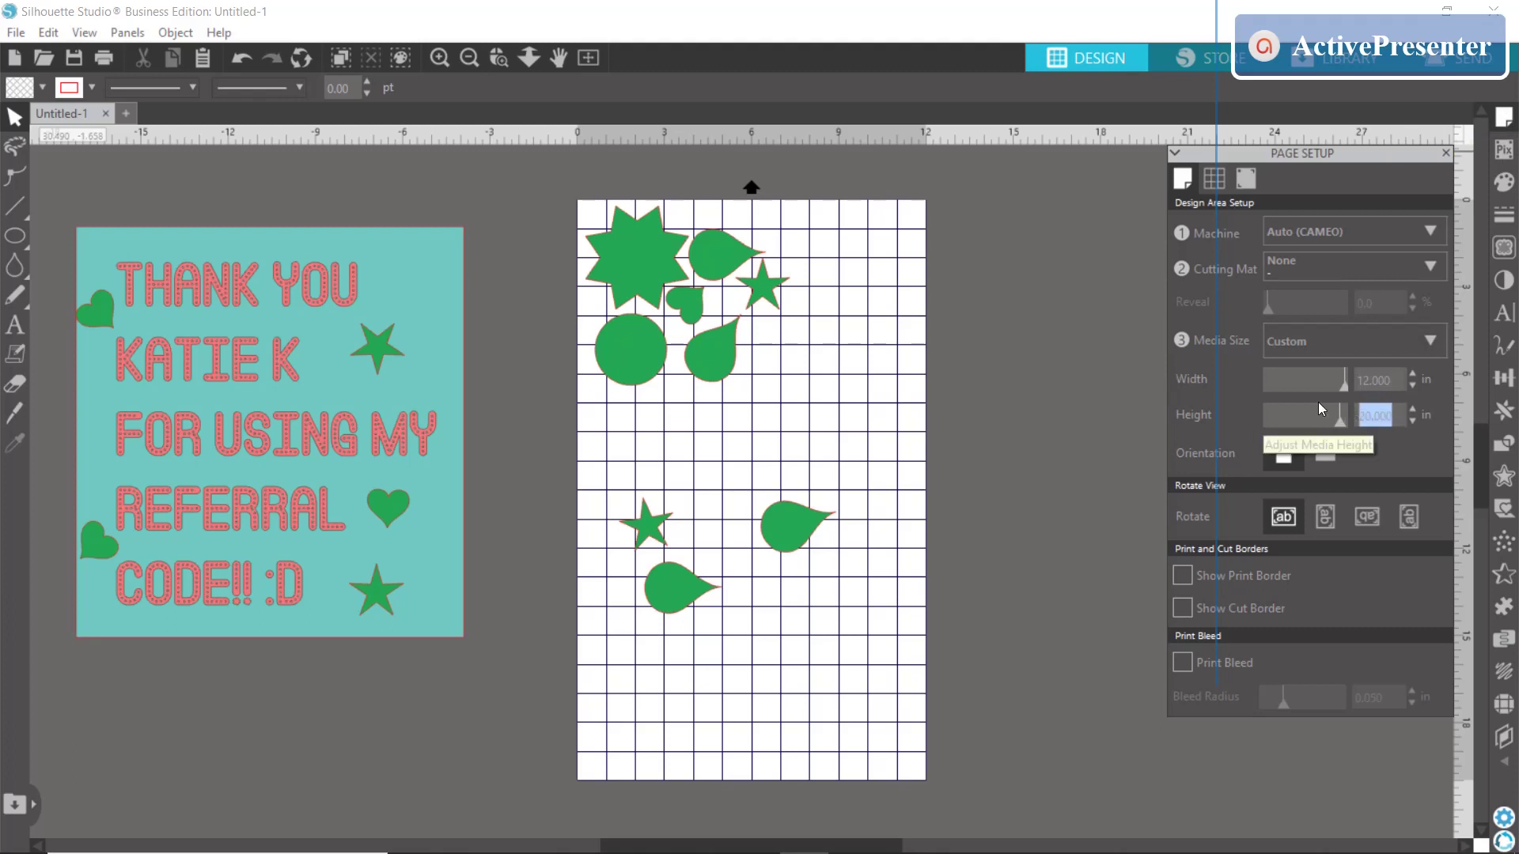
pyautogui.write('18')
pyautogui.press('Return')
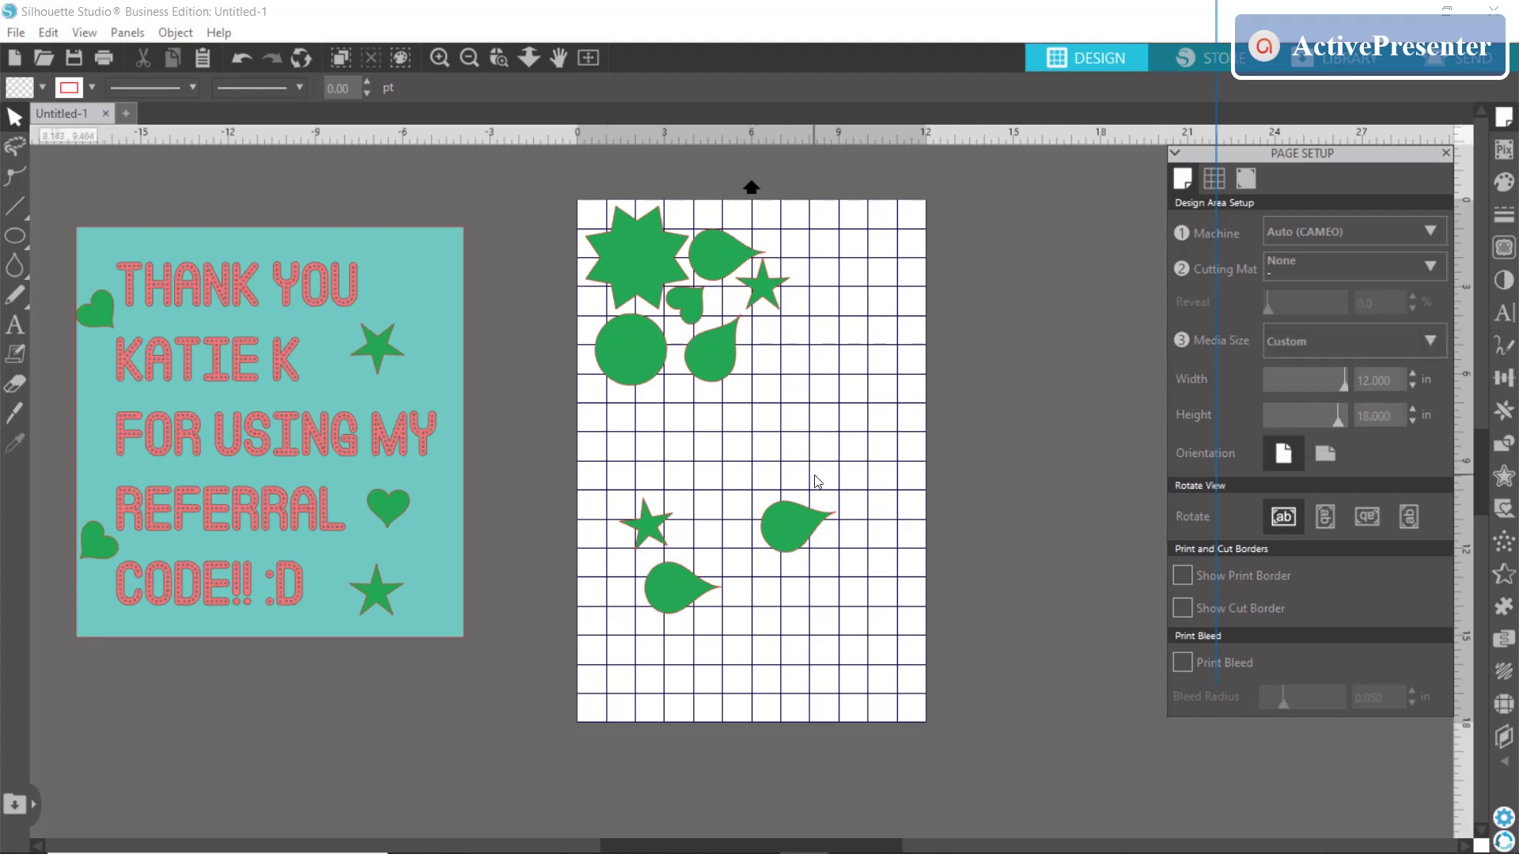
# Pull the lower teardrops and small star up into the cluster and close Page Setup.
pyautogui.moveTo(811, 516); pyautogui.dragTo(801, 337)
pyautogui.moveTo(672, 532); pyautogui.dragTo(711, 416)
pyautogui.moveTo(698, 581); pyautogui.dragTo(763, 412)
pyautogui.click(766, 433)
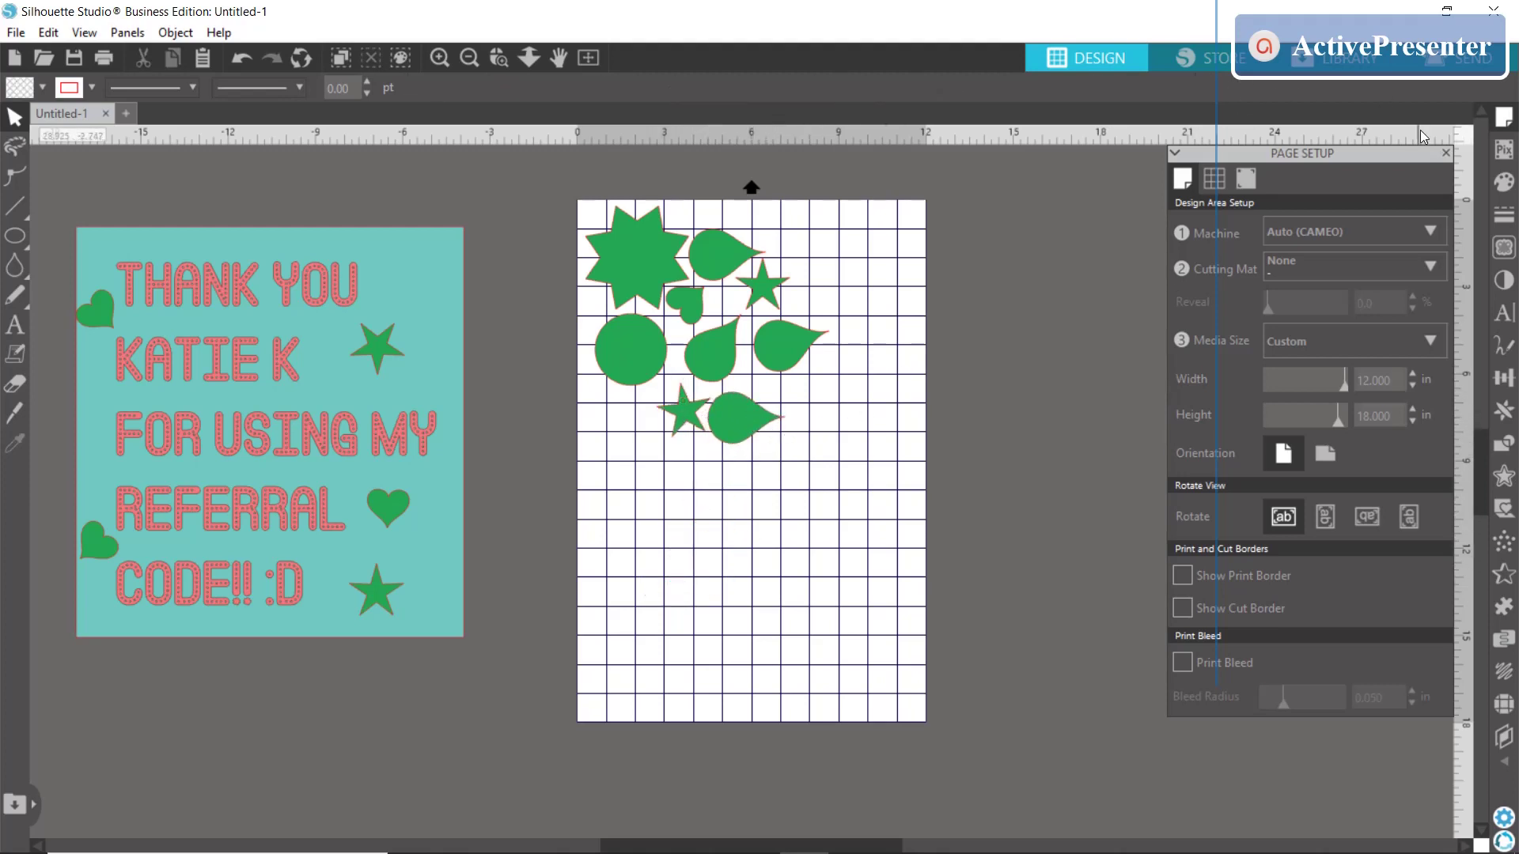
pyautogui.click(1447, 154)
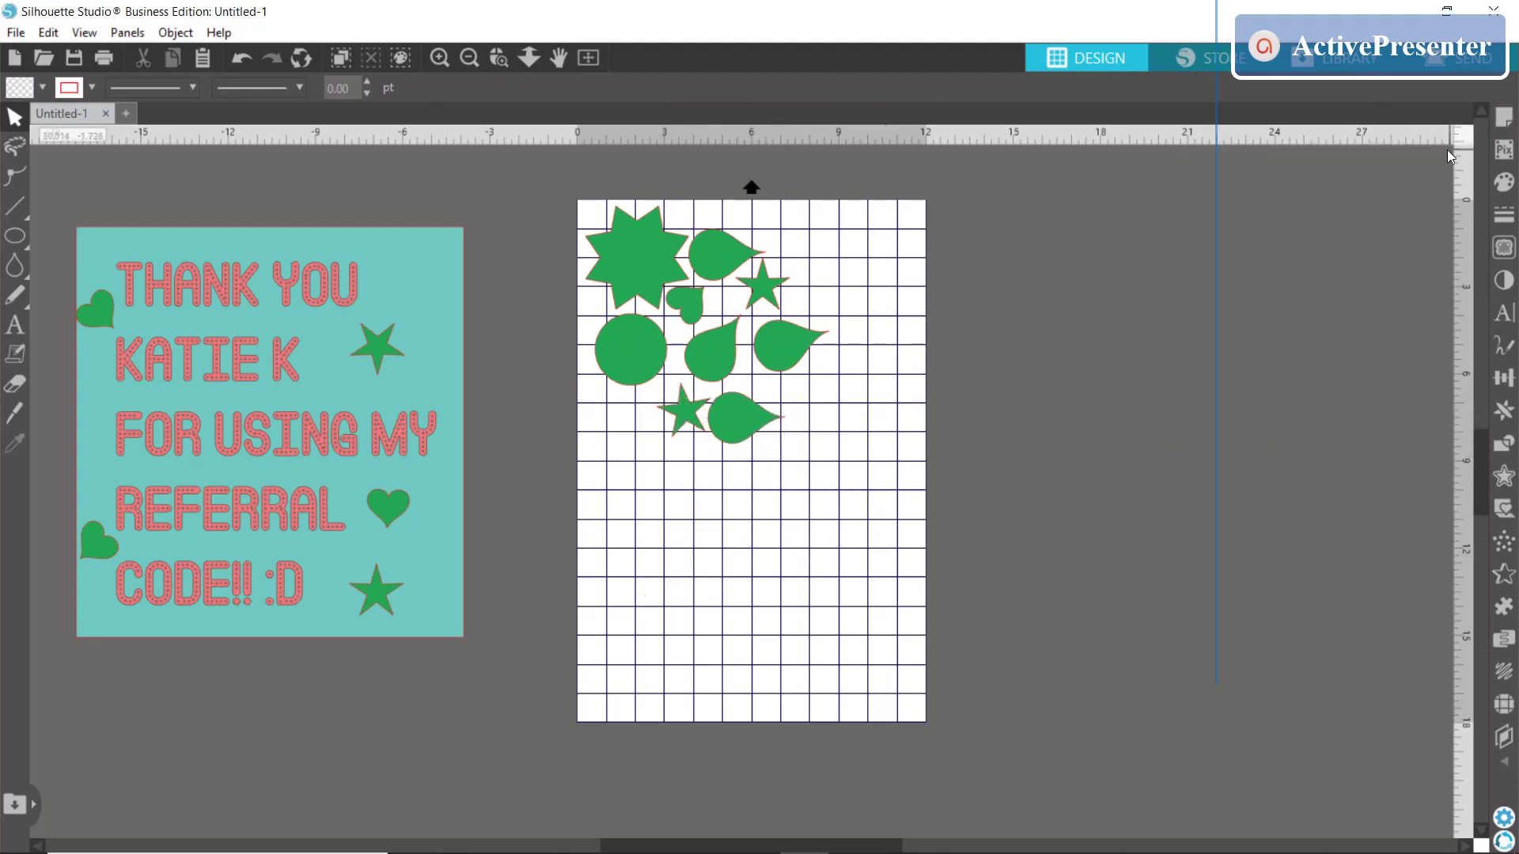
# Bring up the Design Page Nesting panel, set to cut area with Only Shapes on Media checked.
pyautogui.click(1504, 641)
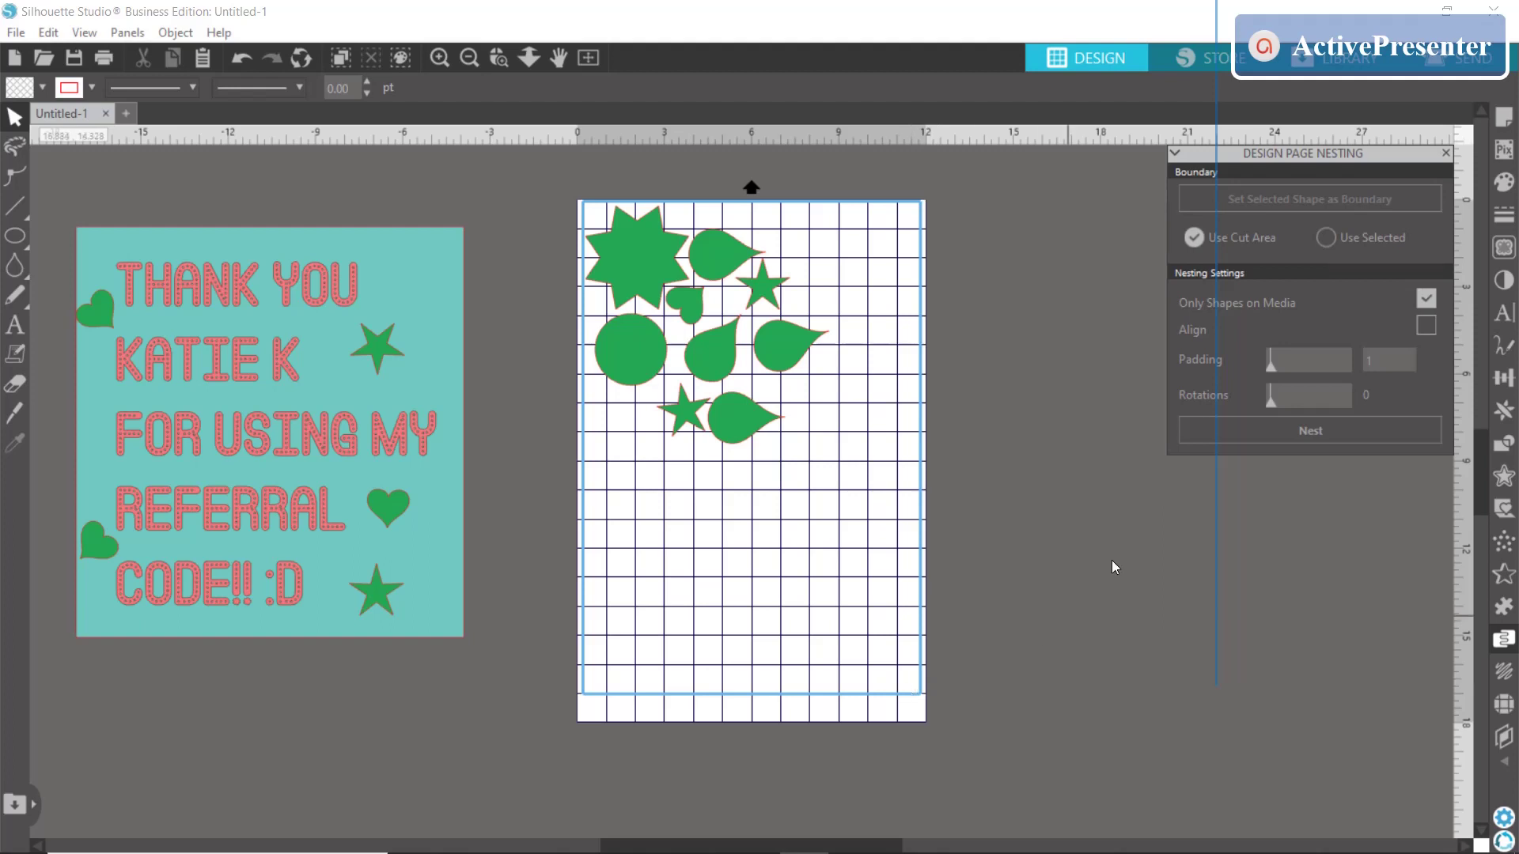
pyautogui.moveTo(23, 240)
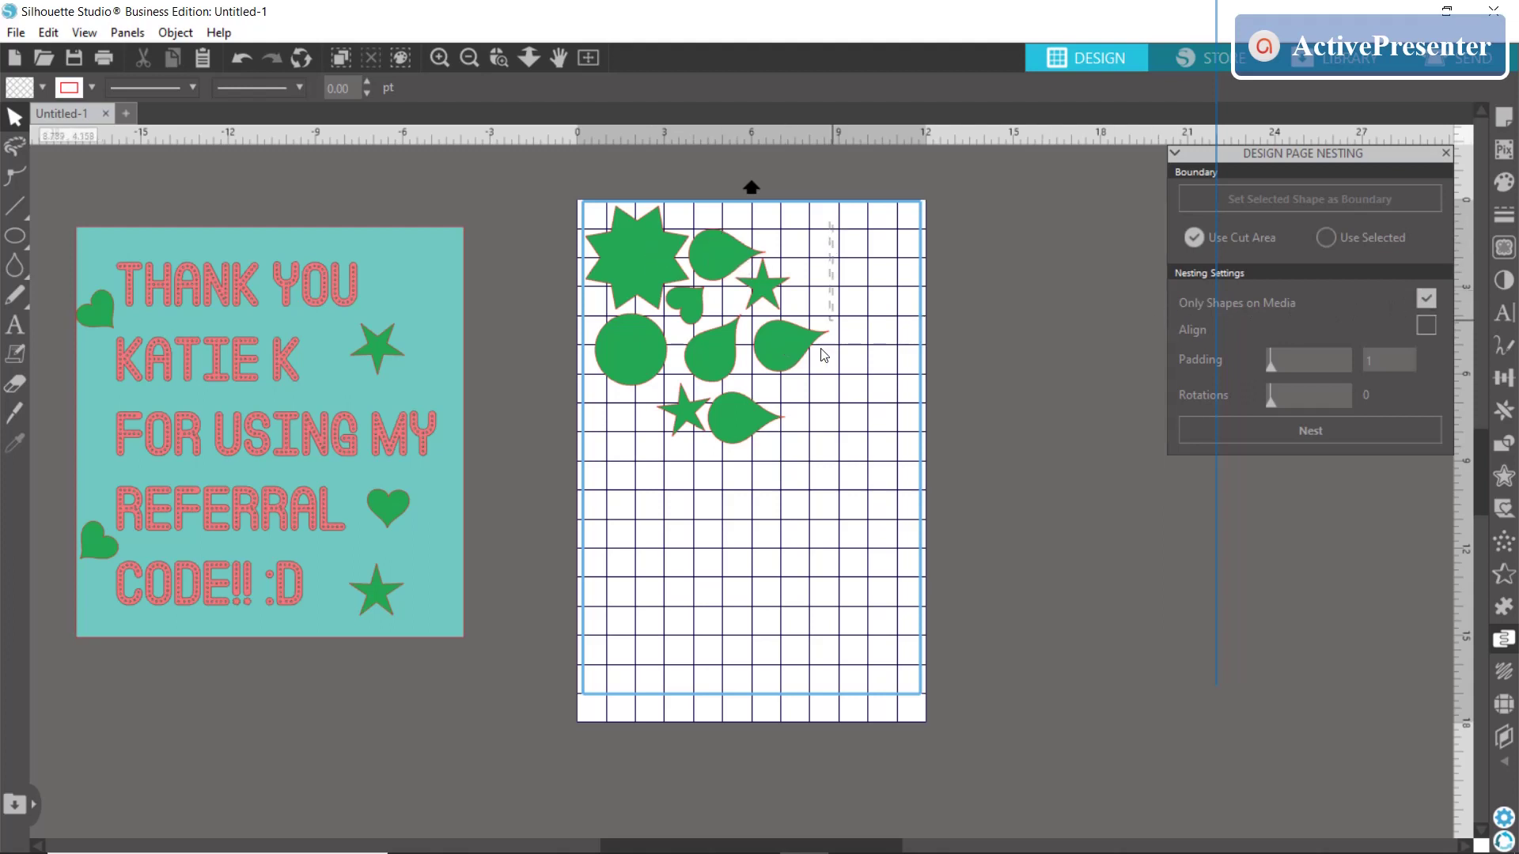
# Select all green shapes, shift them down-right together, then nest them tightly along the top edge.
pyautogui.hotkey('ctrl', 'a')
pyautogui.moveTo(642, 381); pyautogui.dragTo(665, 406)
pyautogui.click(713, 551)
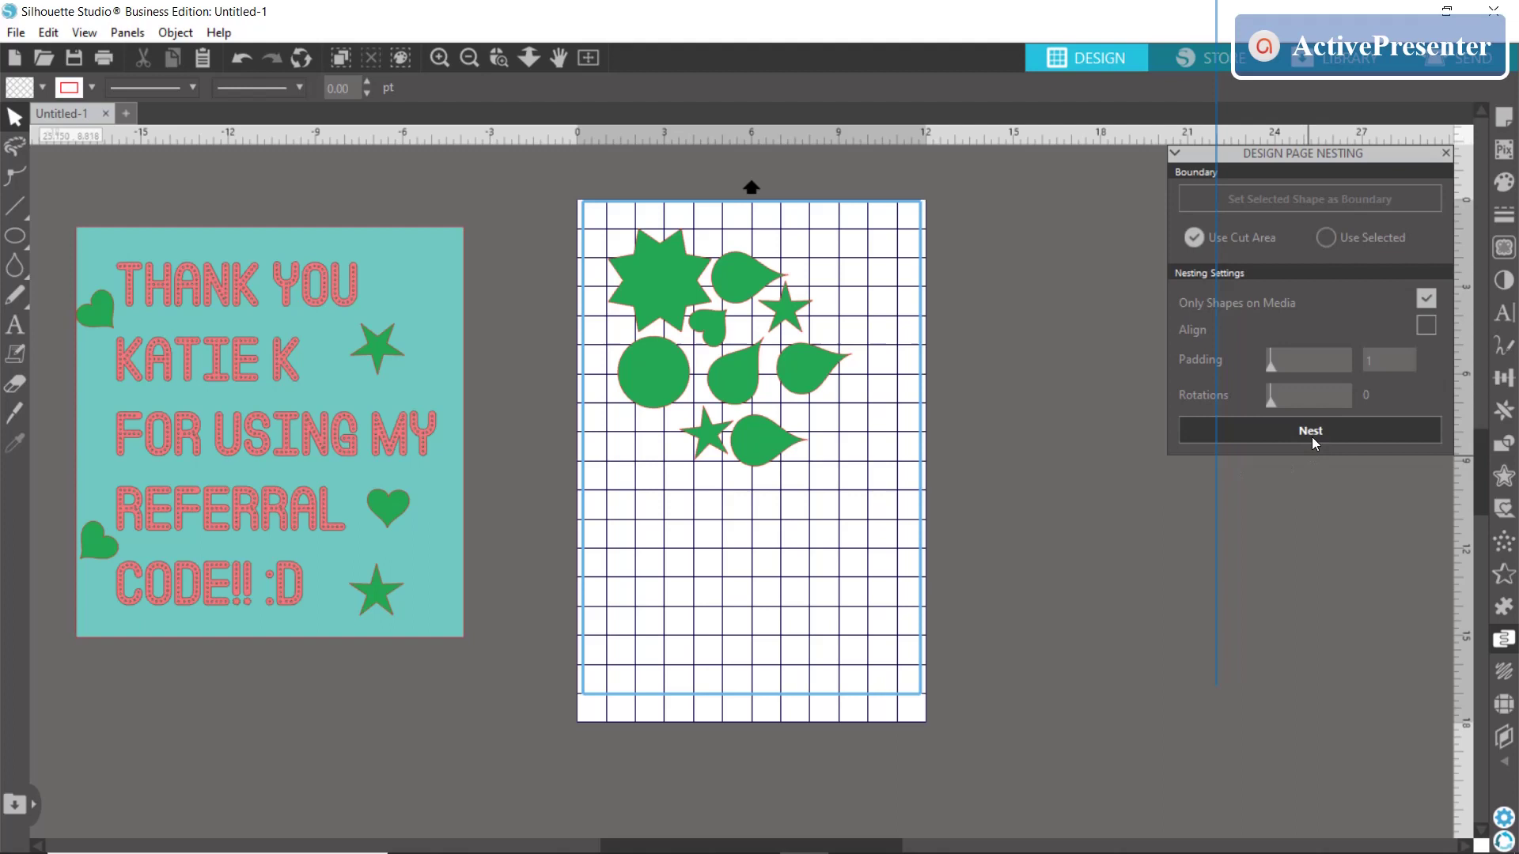
pyautogui.click(1311, 436)
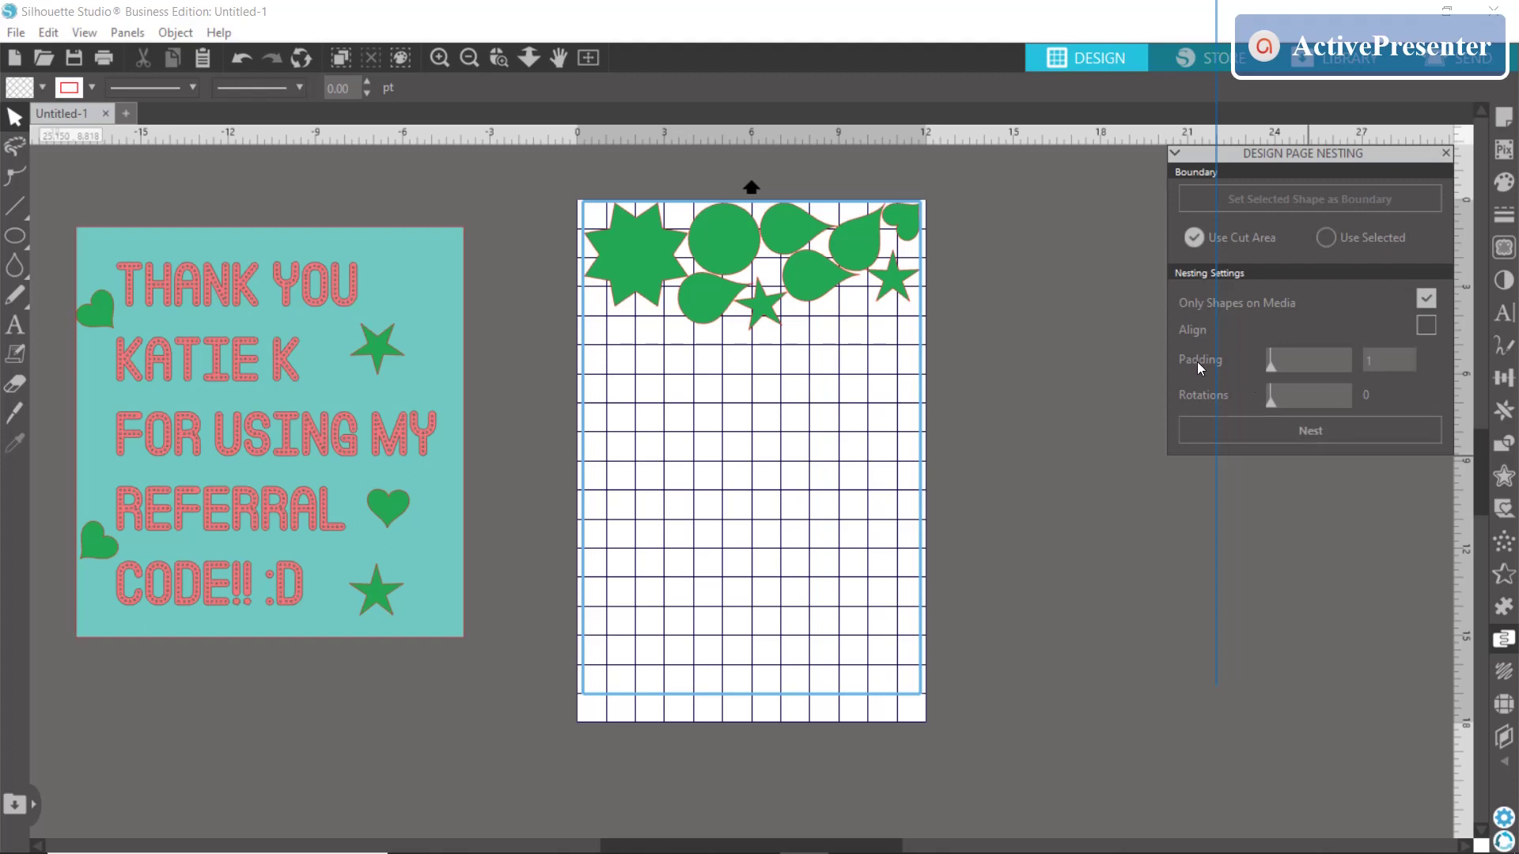
# Zoom in and re-nest the shapes with padding 5, then again with padding 14.
pyautogui.scroll(2, 818, 324)
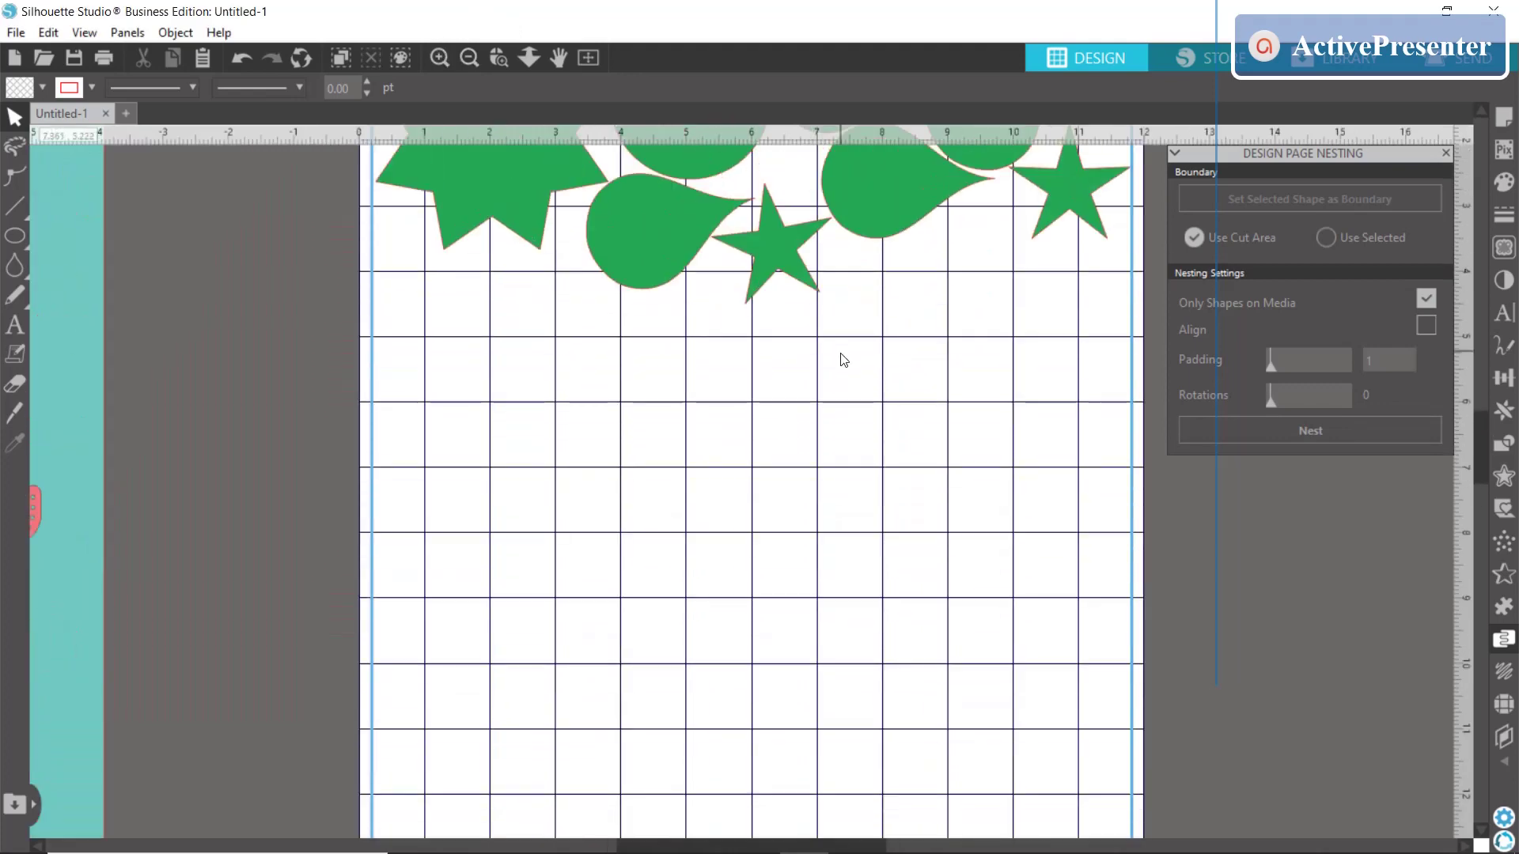
pyautogui.scroll(2, 844, 360)
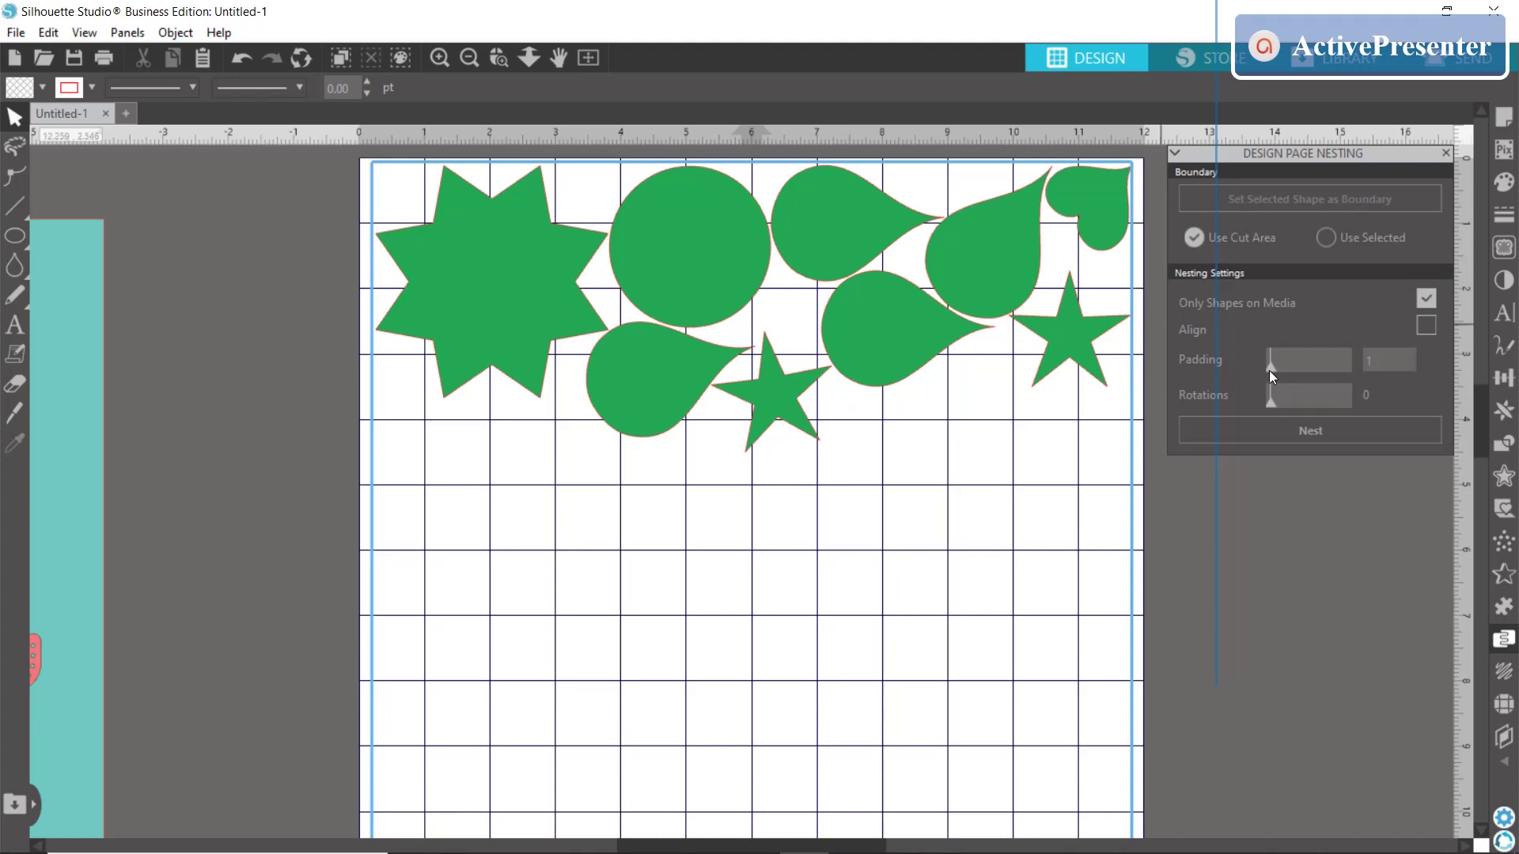
pyautogui.moveTo(1269, 371); pyautogui.dragTo(1275, 371)
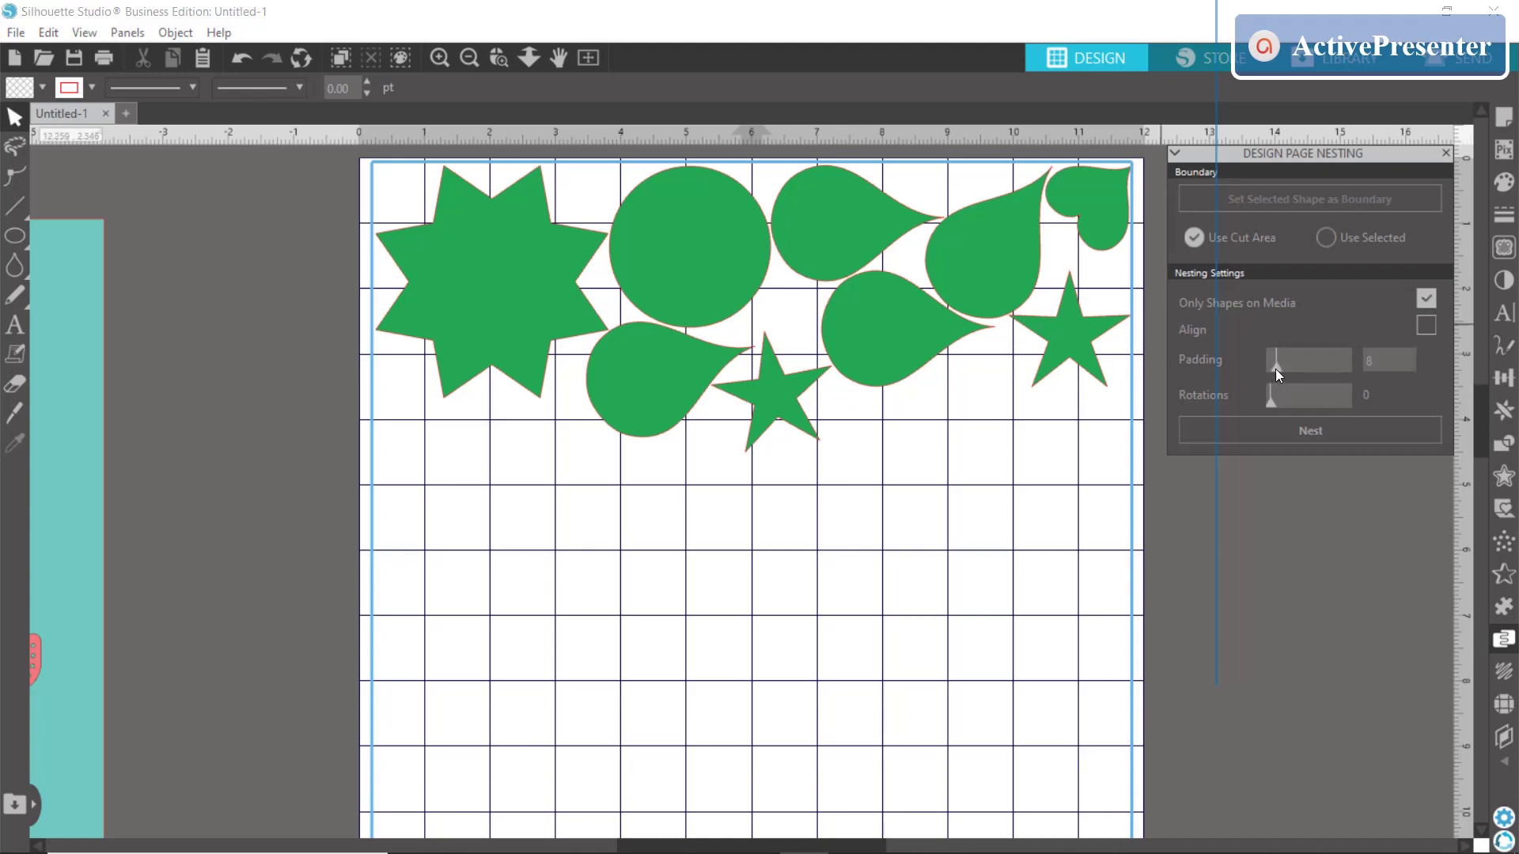
pyautogui.click(1322, 430)
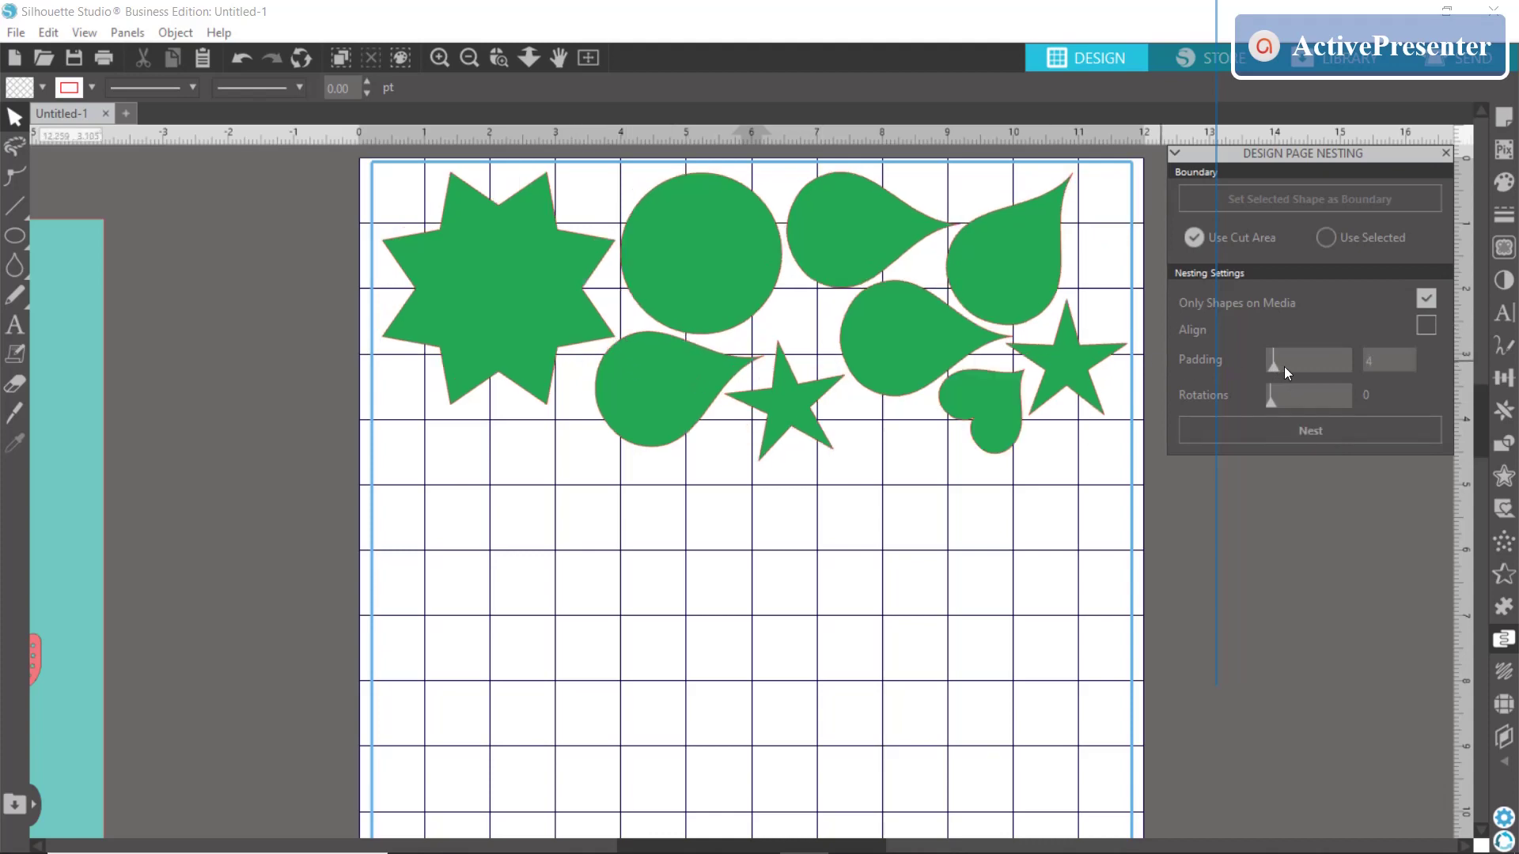
pyautogui.moveTo(1280, 370); pyautogui.dragTo(1283, 370)
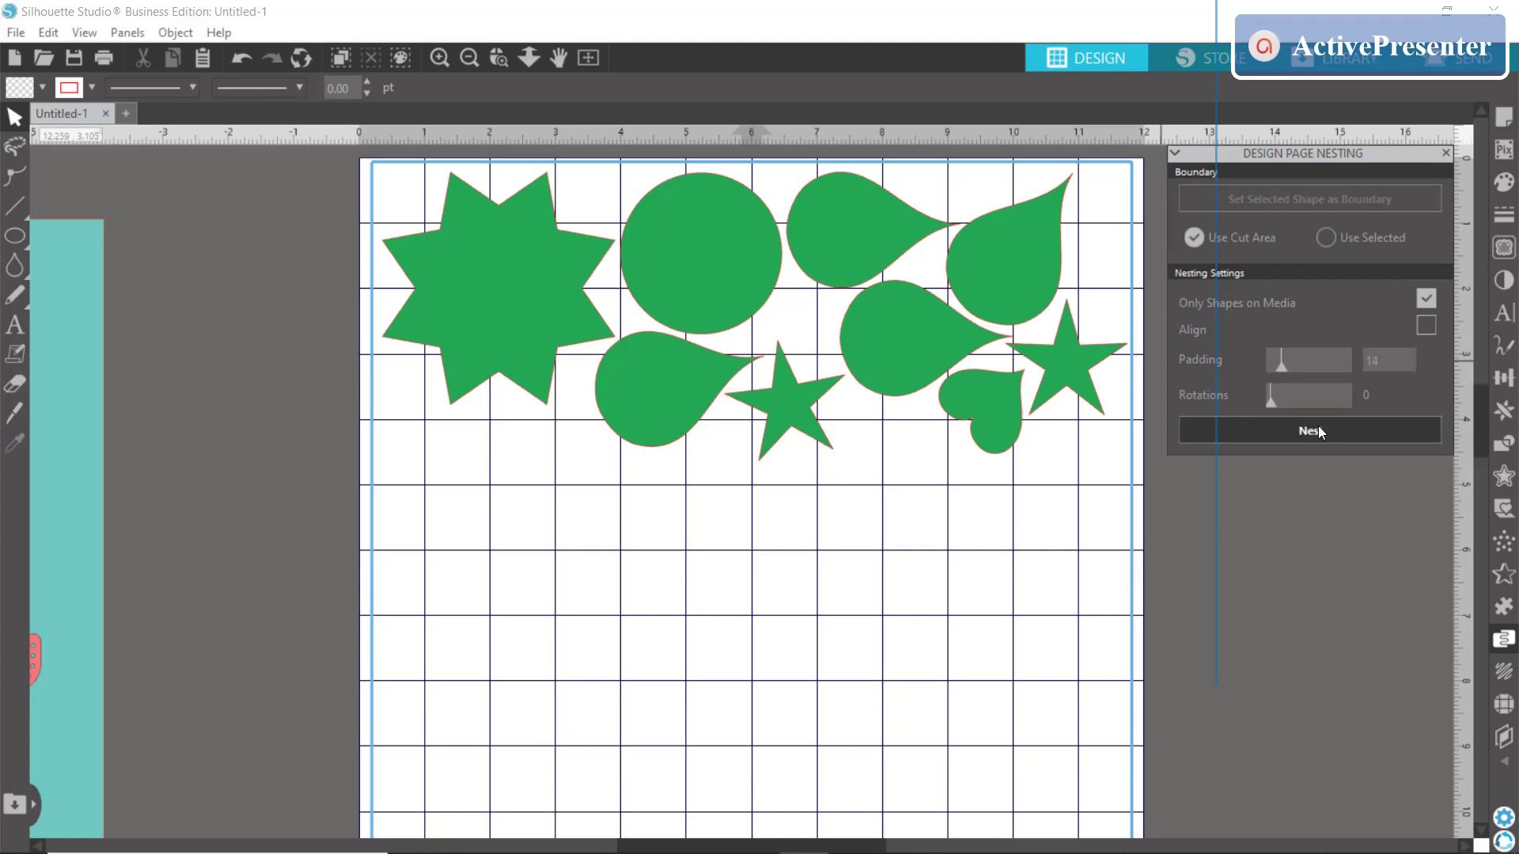
pyautogui.click(1318, 428)
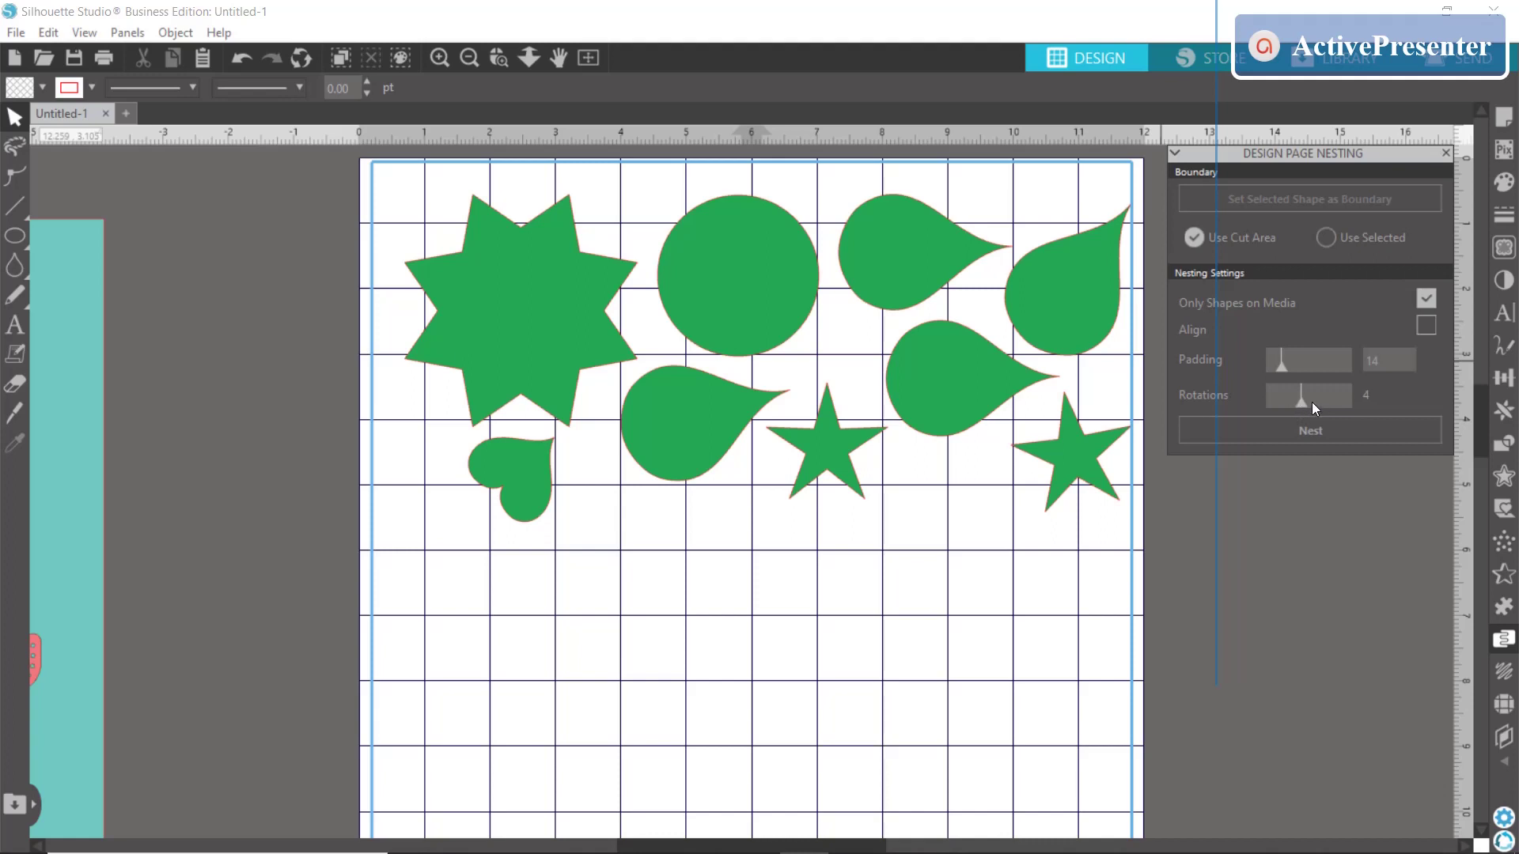
# Change the rotation count and re-nest, then set padding back to 2 and nest the shapes tightly again.
pyautogui.moveTo(1301, 402); pyautogui.dragTo(1354, 404)
pyautogui.click(1328, 434)
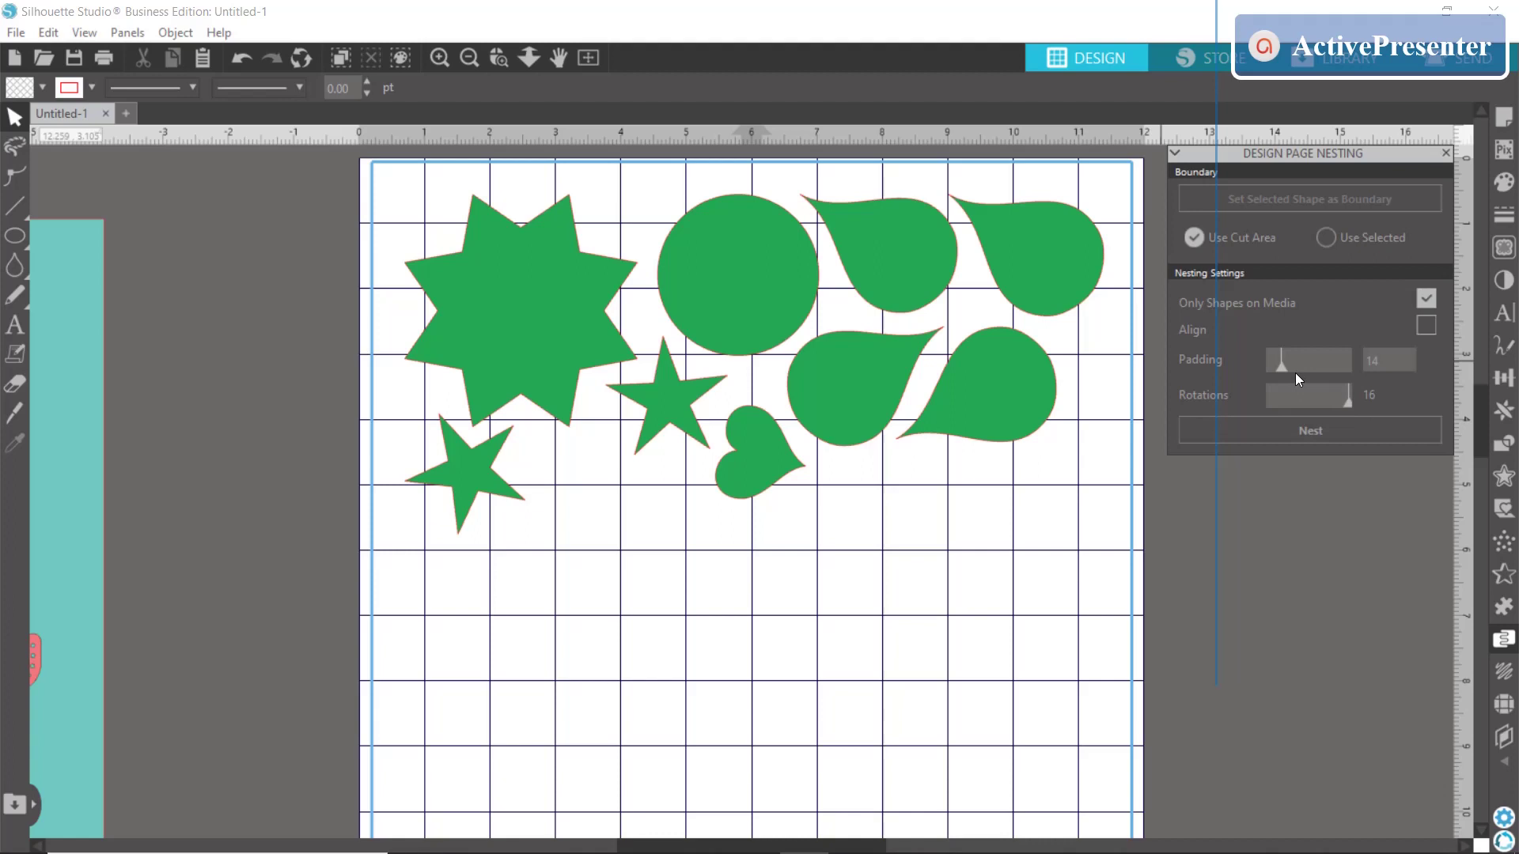
pyautogui.moveTo(1281, 363); pyautogui.dragTo(1275, 372)
pyautogui.moveTo(1275, 372); pyautogui.dragTo(1270, 366)
pyautogui.press('BackSpace')
pyautogui.write('2')
pyautogui.click(1313, 431)
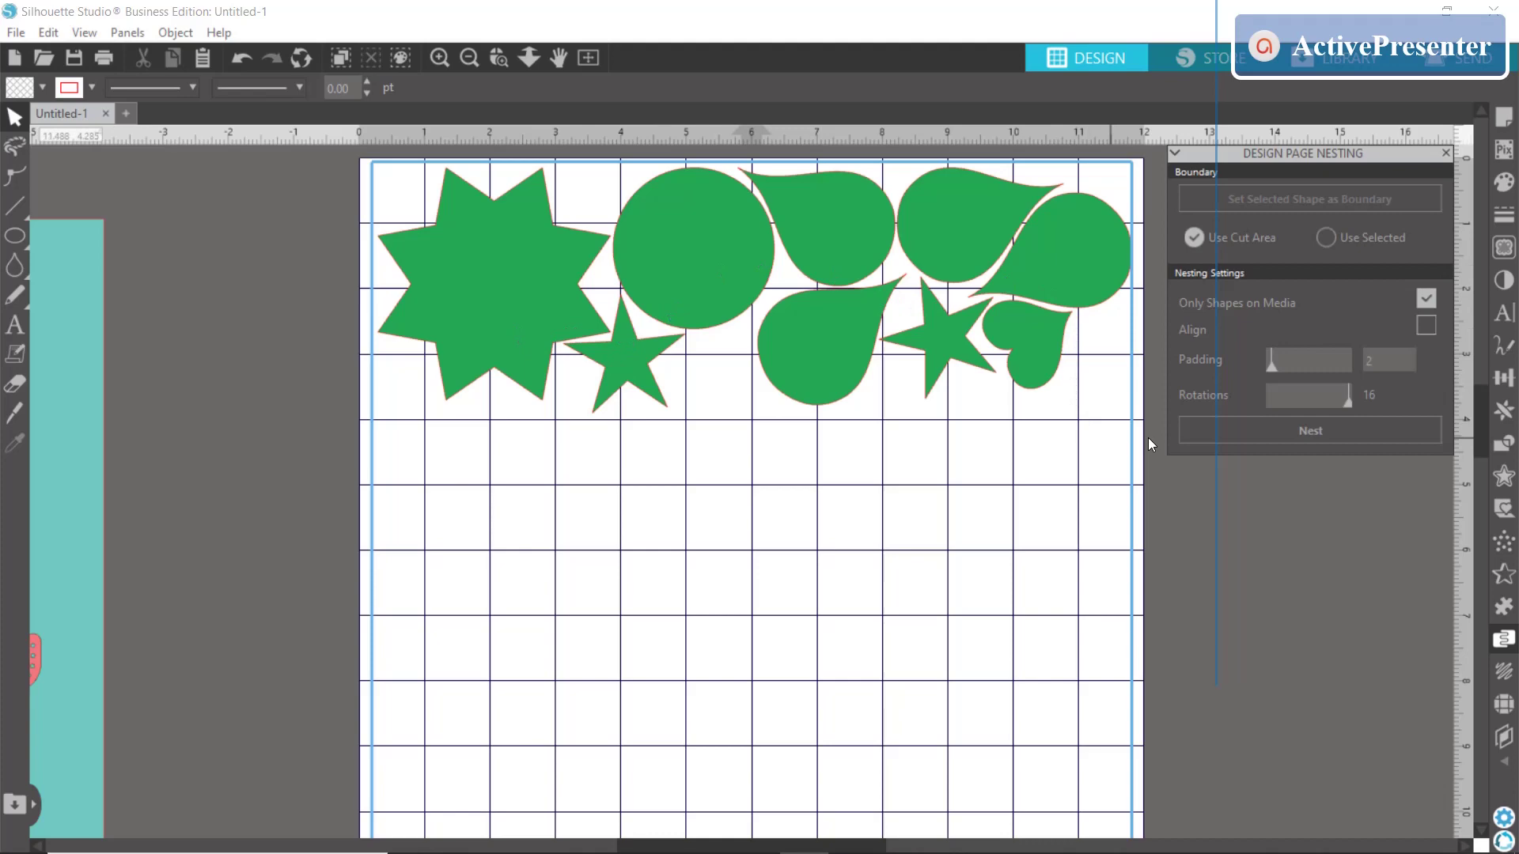
pyautogui.click(1285, 429)
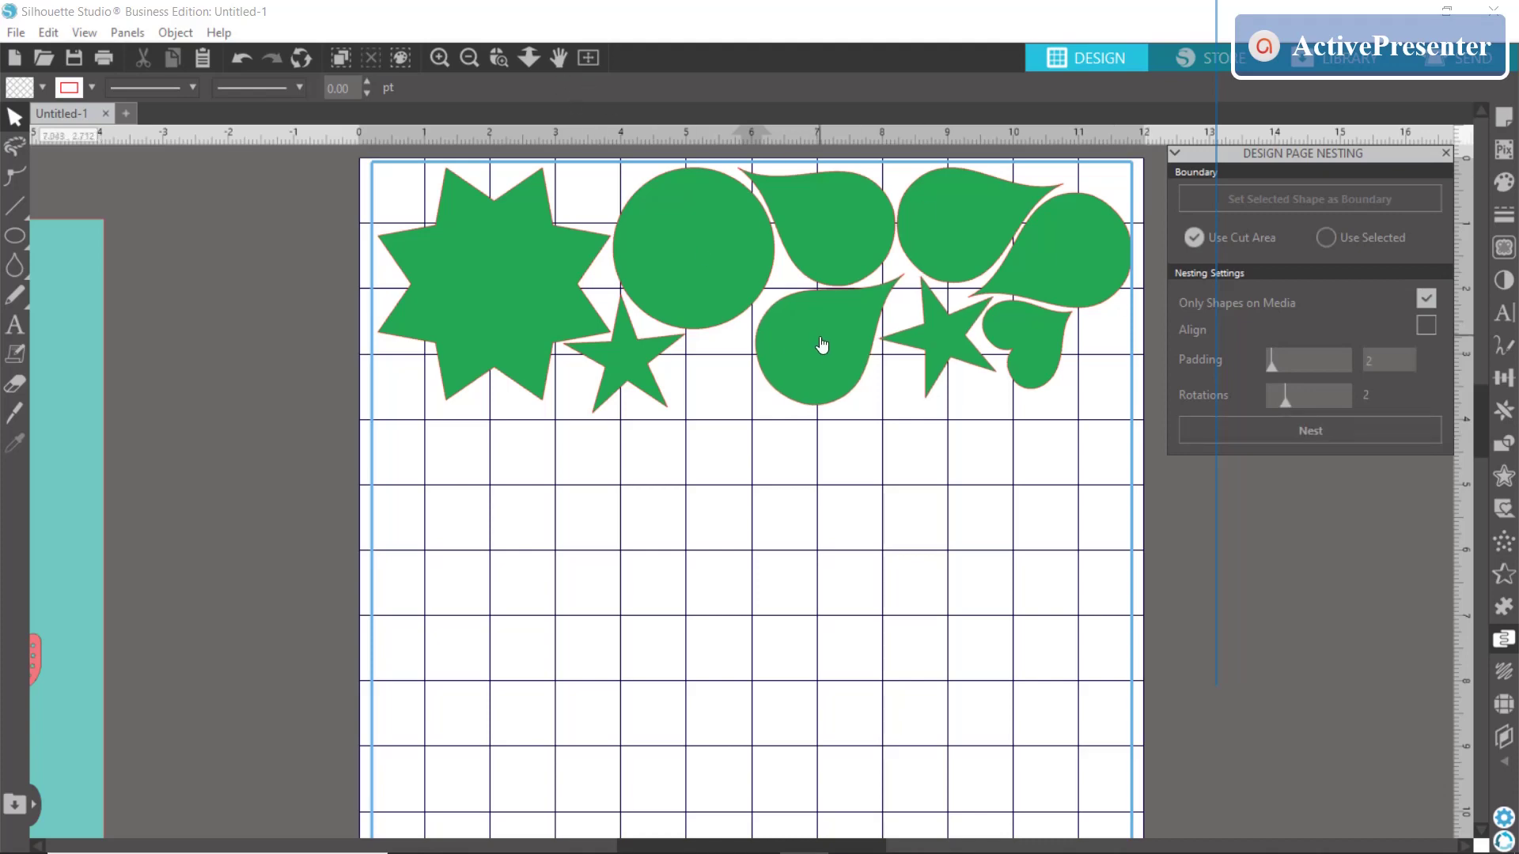
# Zoom out, move teardrops off the page, and uncheck Only Shapes on Media.
pyautogui.click(469, 59)
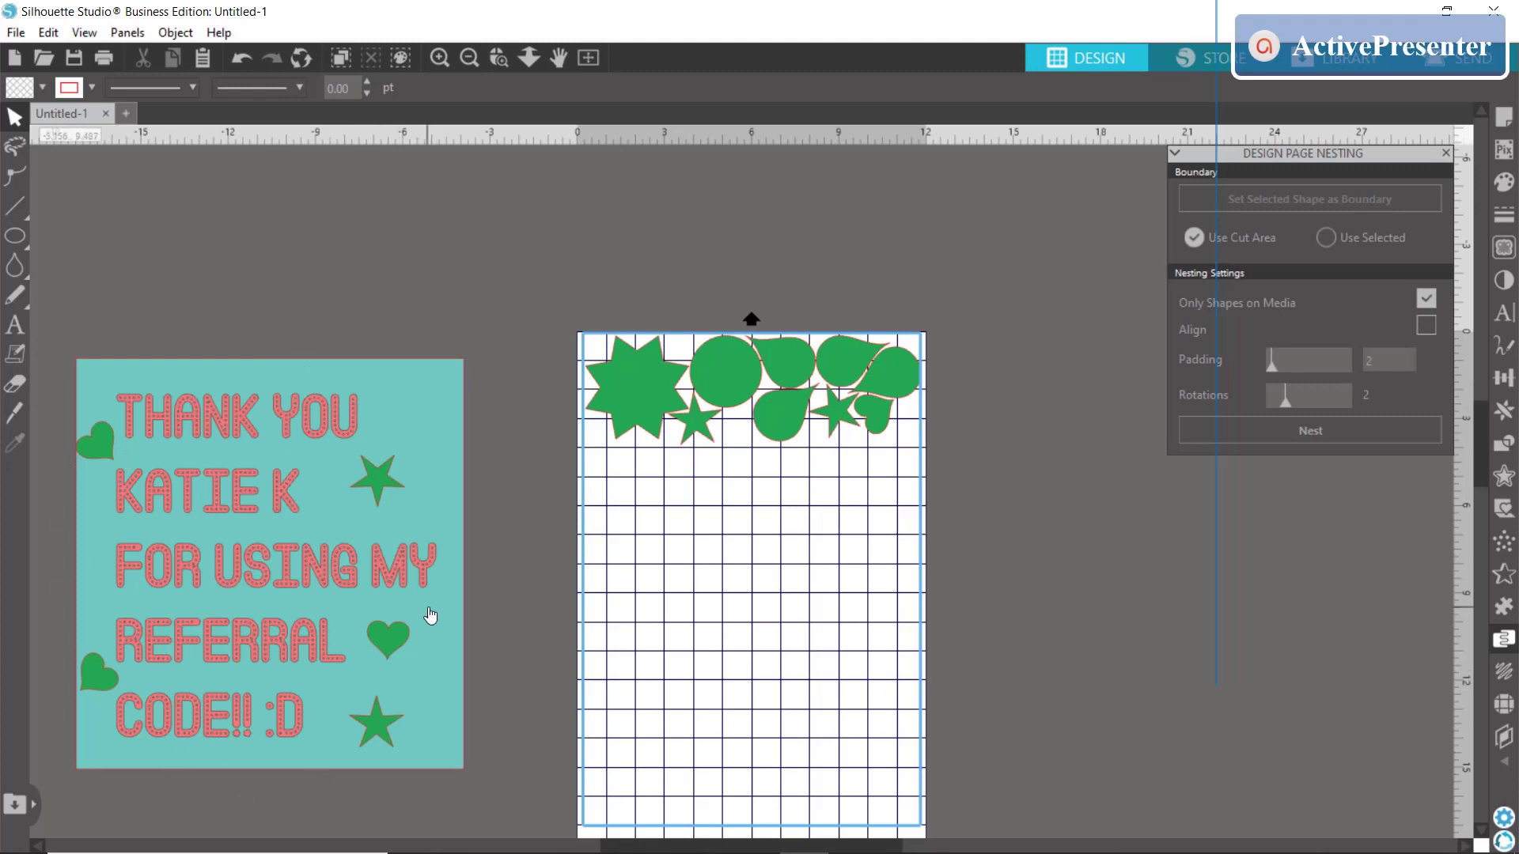
pyautogui.moveTo(870, 360); pyautogui.dragTo(999, 363)
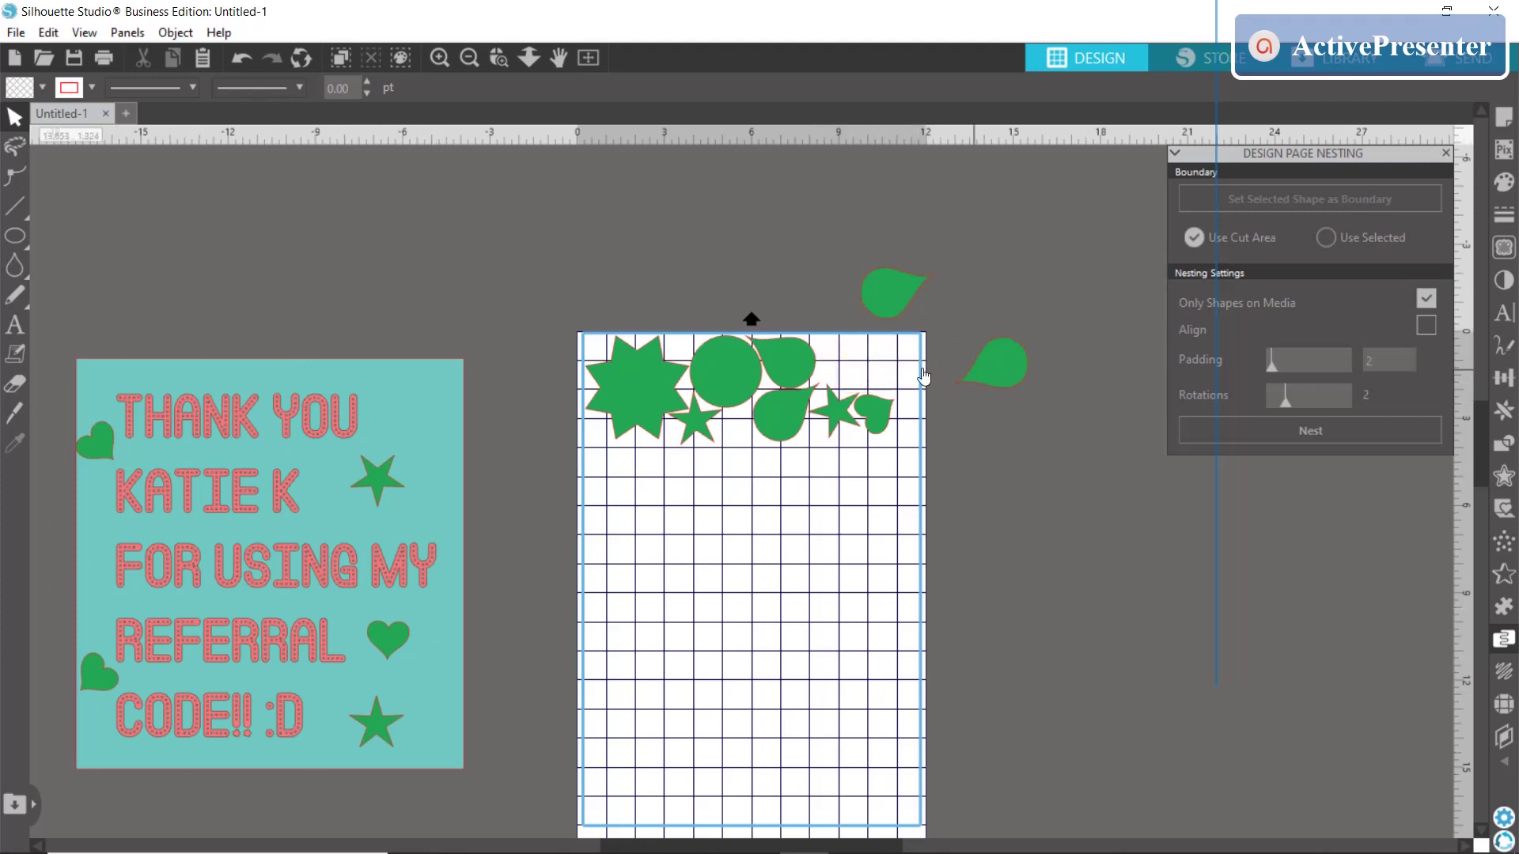
pyautogui.moveTo(763, 371); pyautogui.dragTo(629, 261)
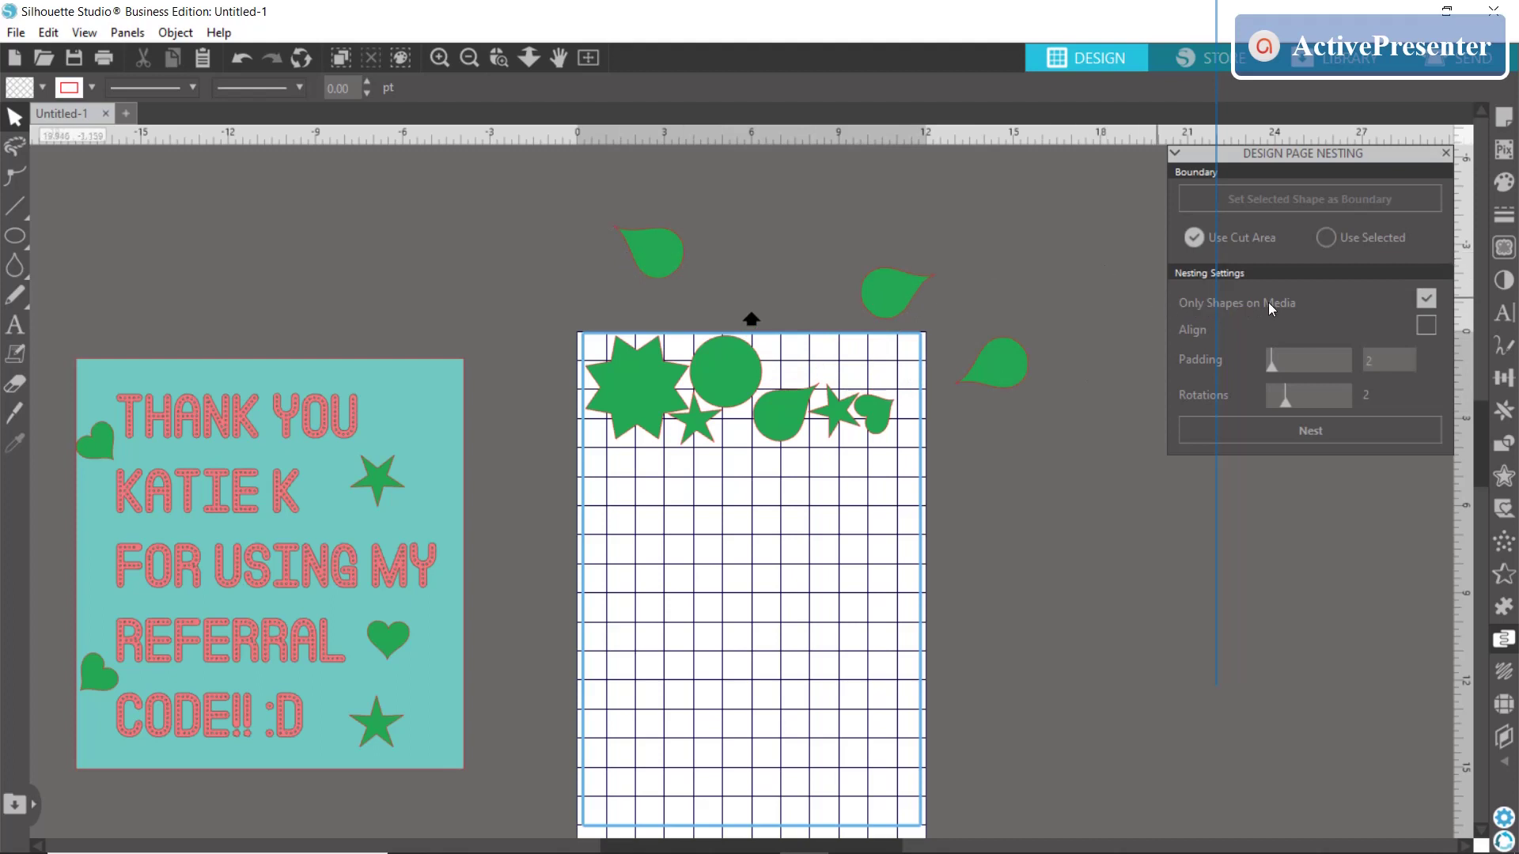
pyautogui.click(1421, 302)
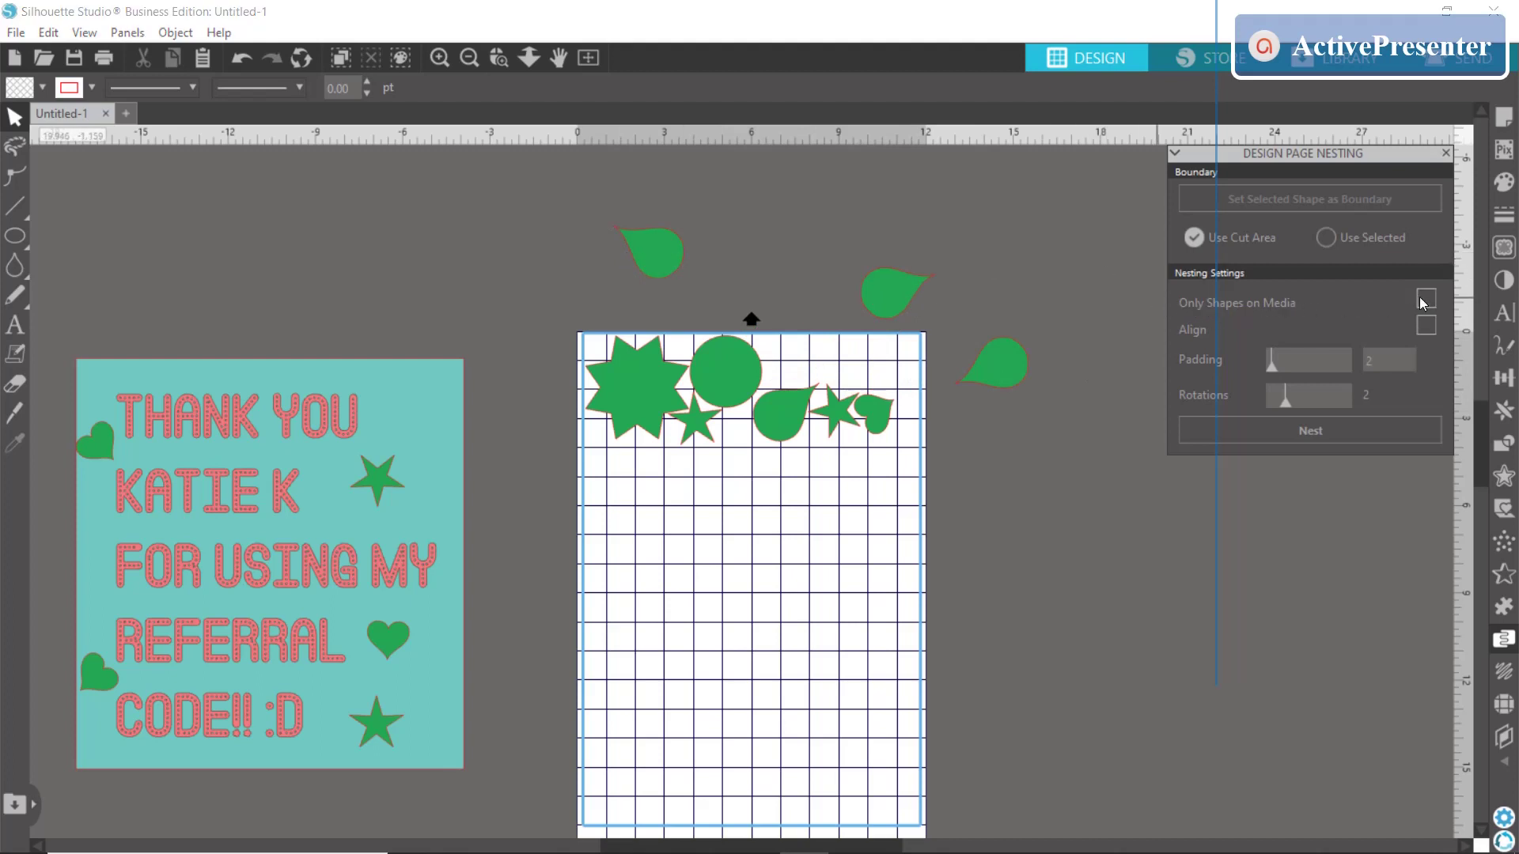
# Nest the green shapes and pink letters onto the page and zoom in to inspect the layout.
pyautogui.click(1298, 437)
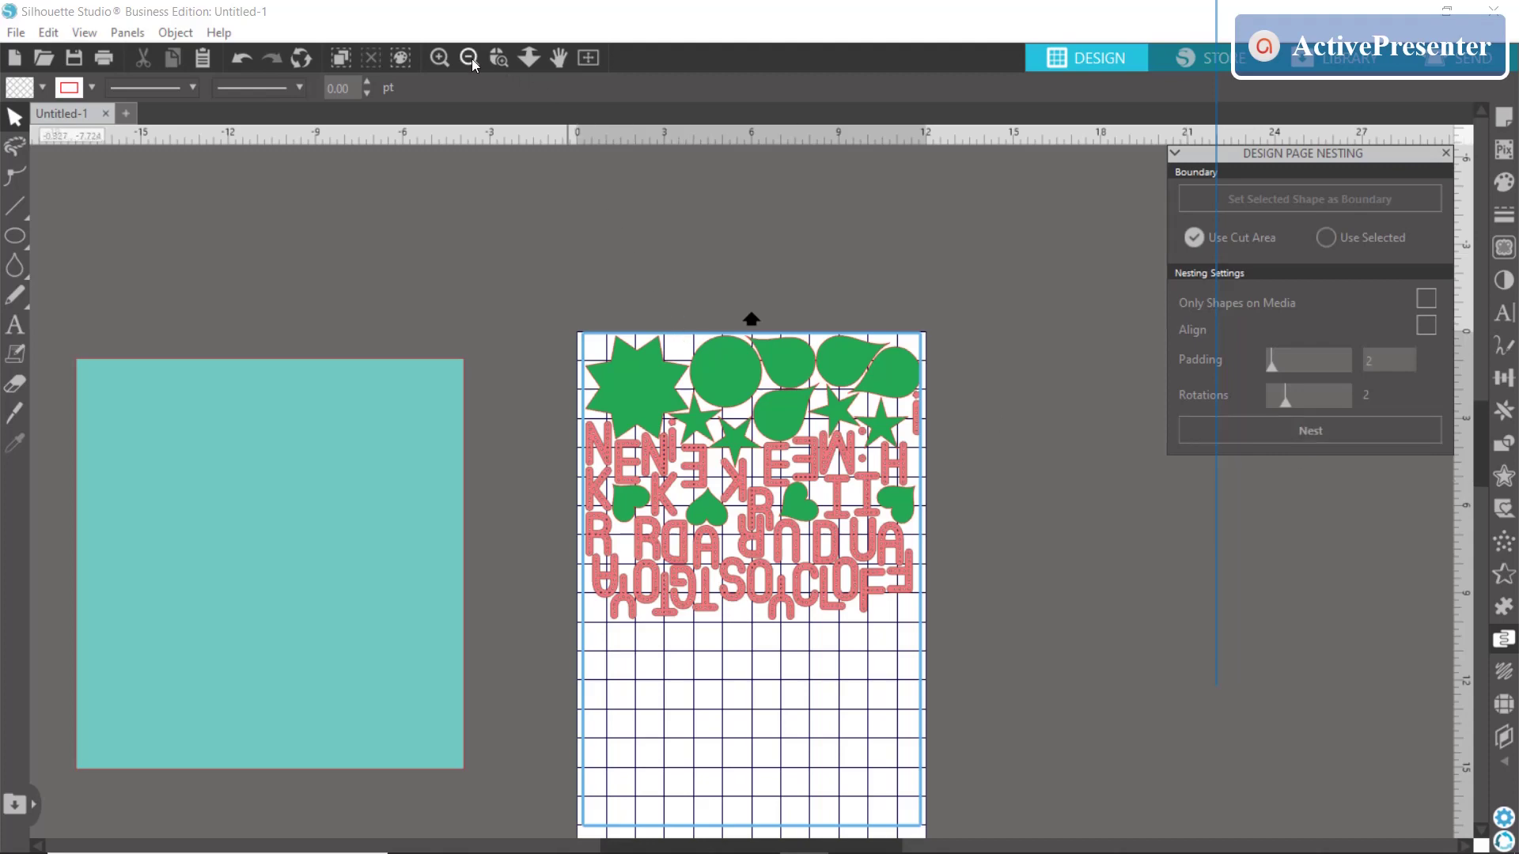
pyautogui.click(439, 57)
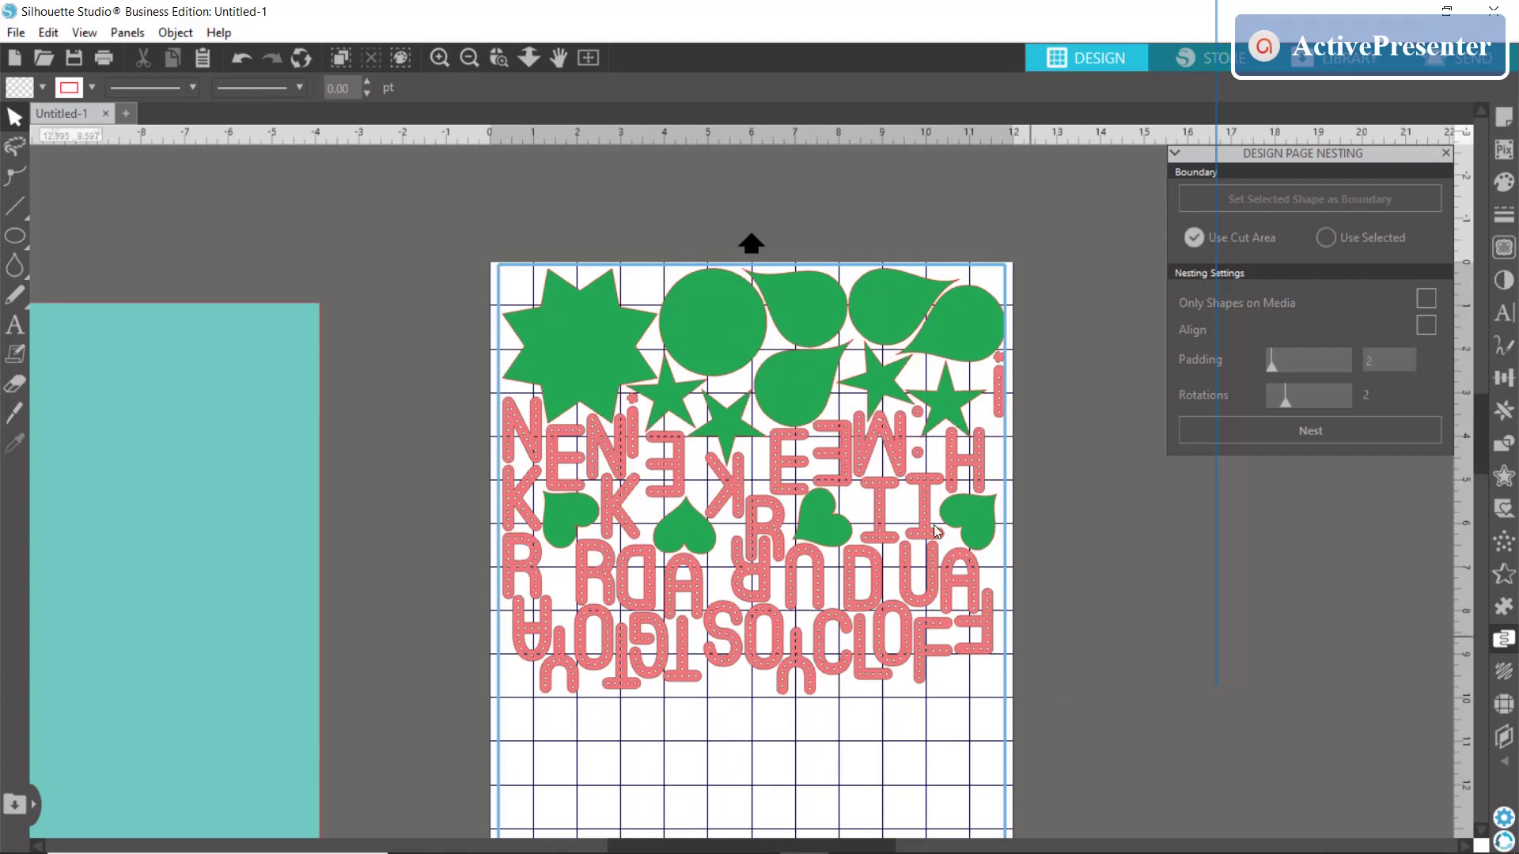
pyautogui.click(471, 59)
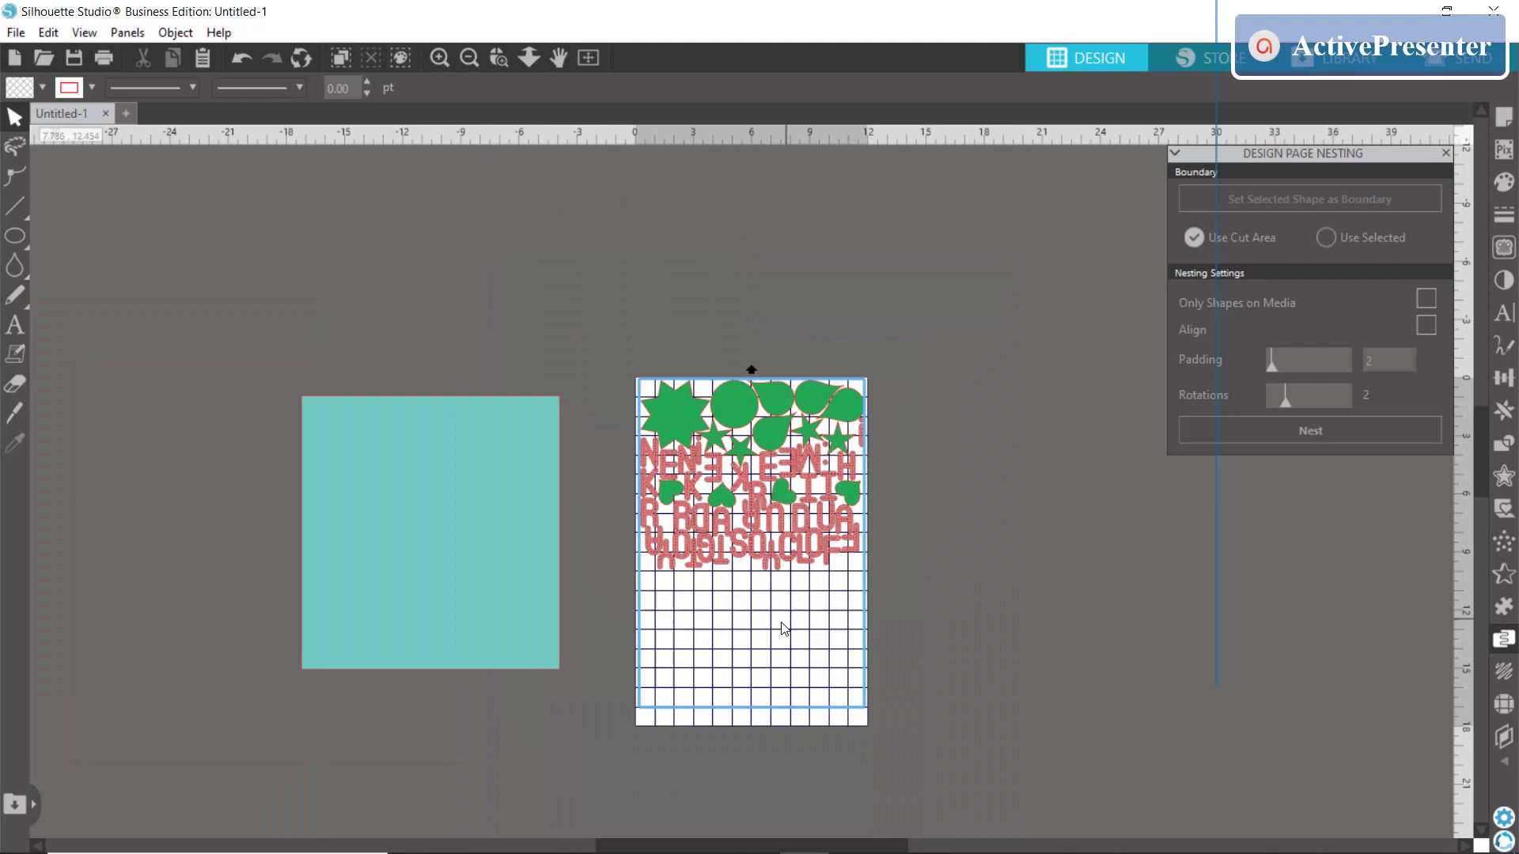
# Place the letter A inside the large star and zoom in on the page.
pyautogui.click(685, 407)
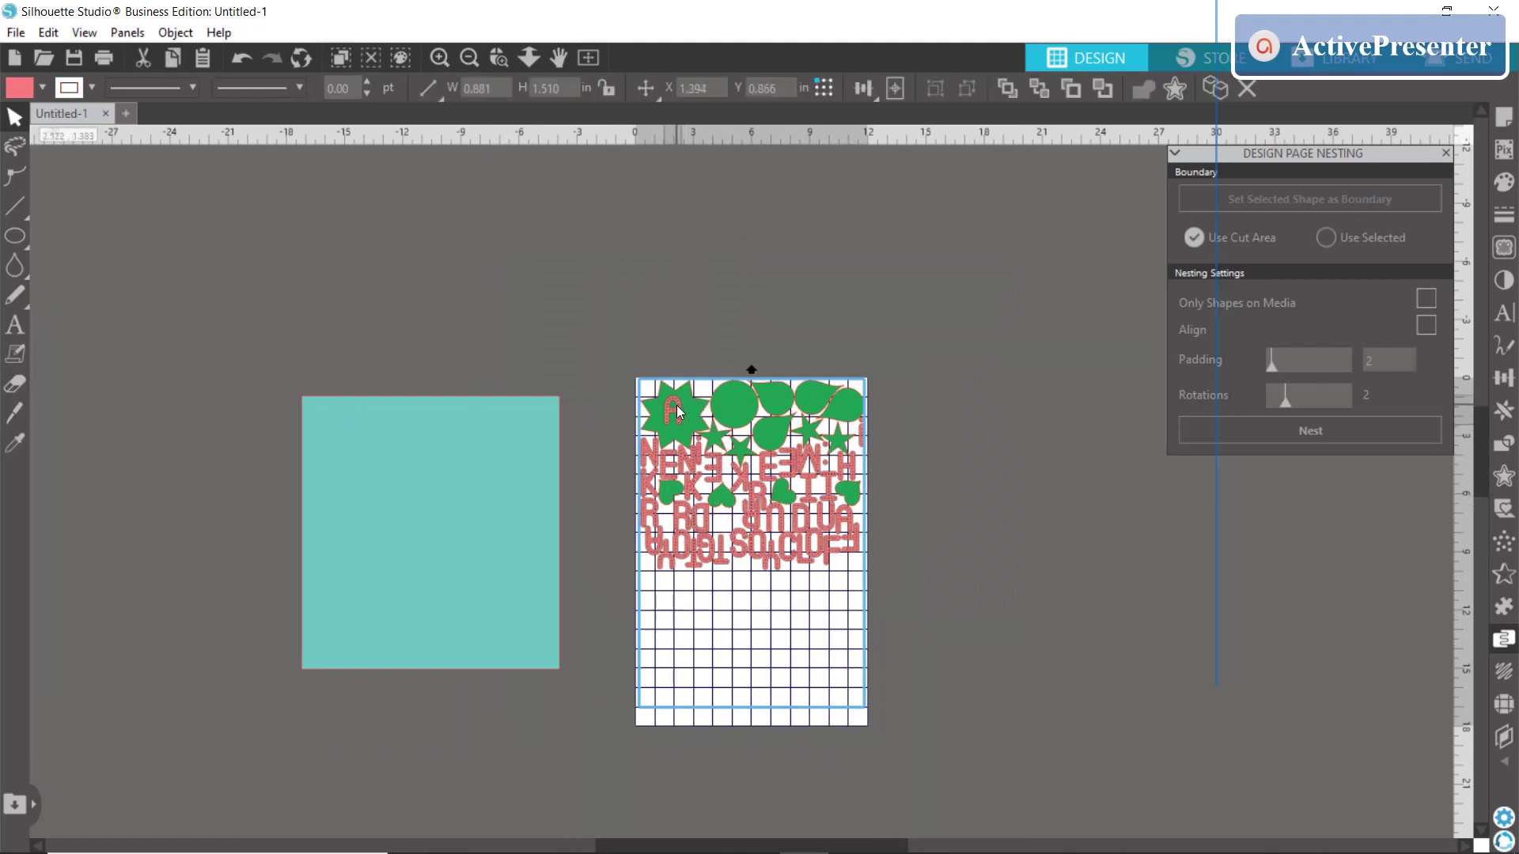
pyautogui.moveTo(680, 417); pyautogui.dragTo(679, 413)
pyautogui.press('Escape')
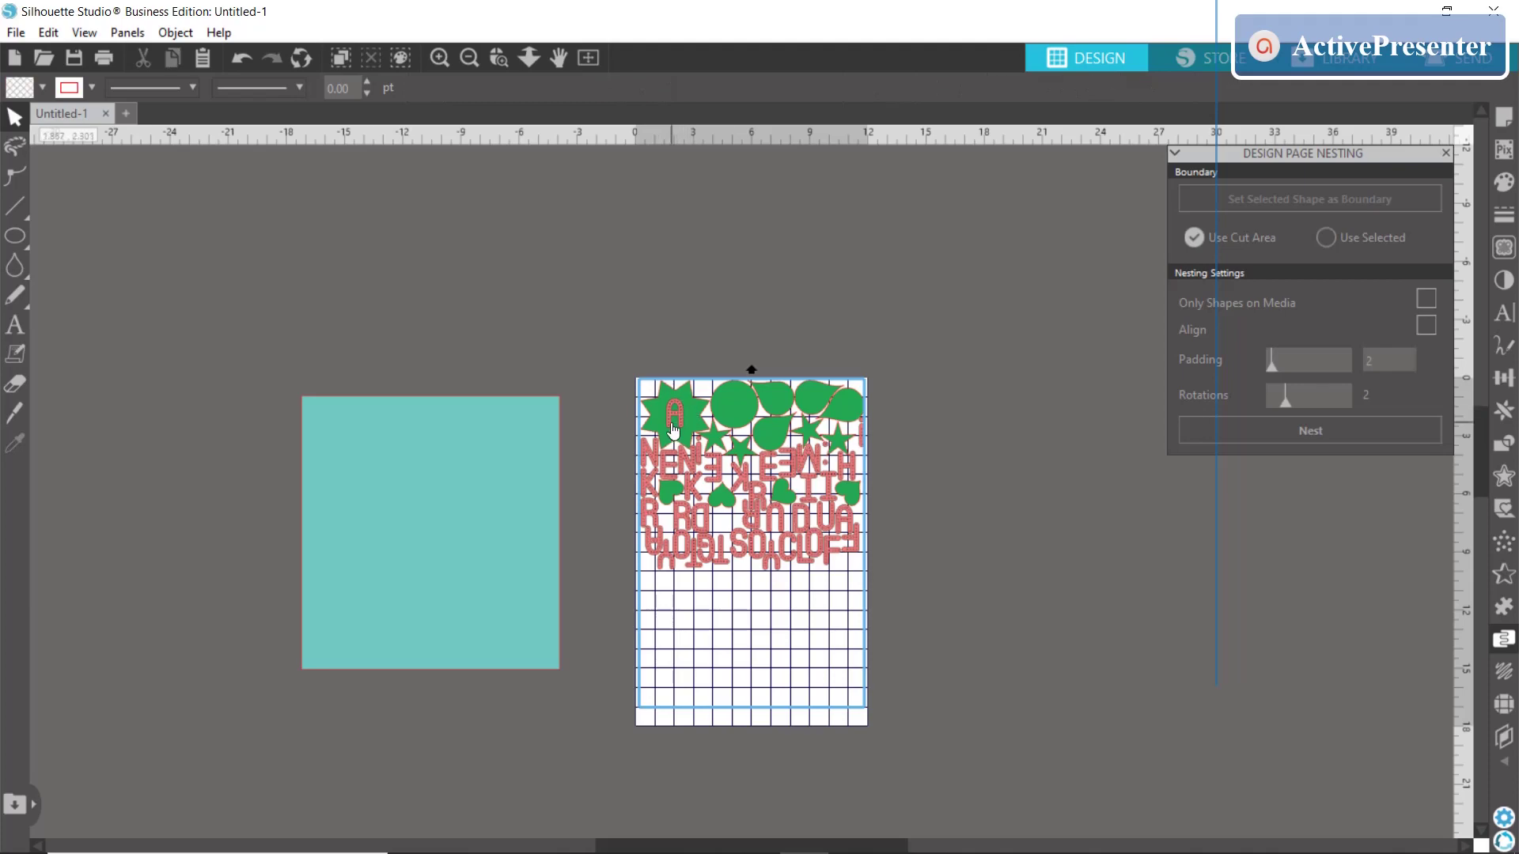
pyautogui.click(440, 57)
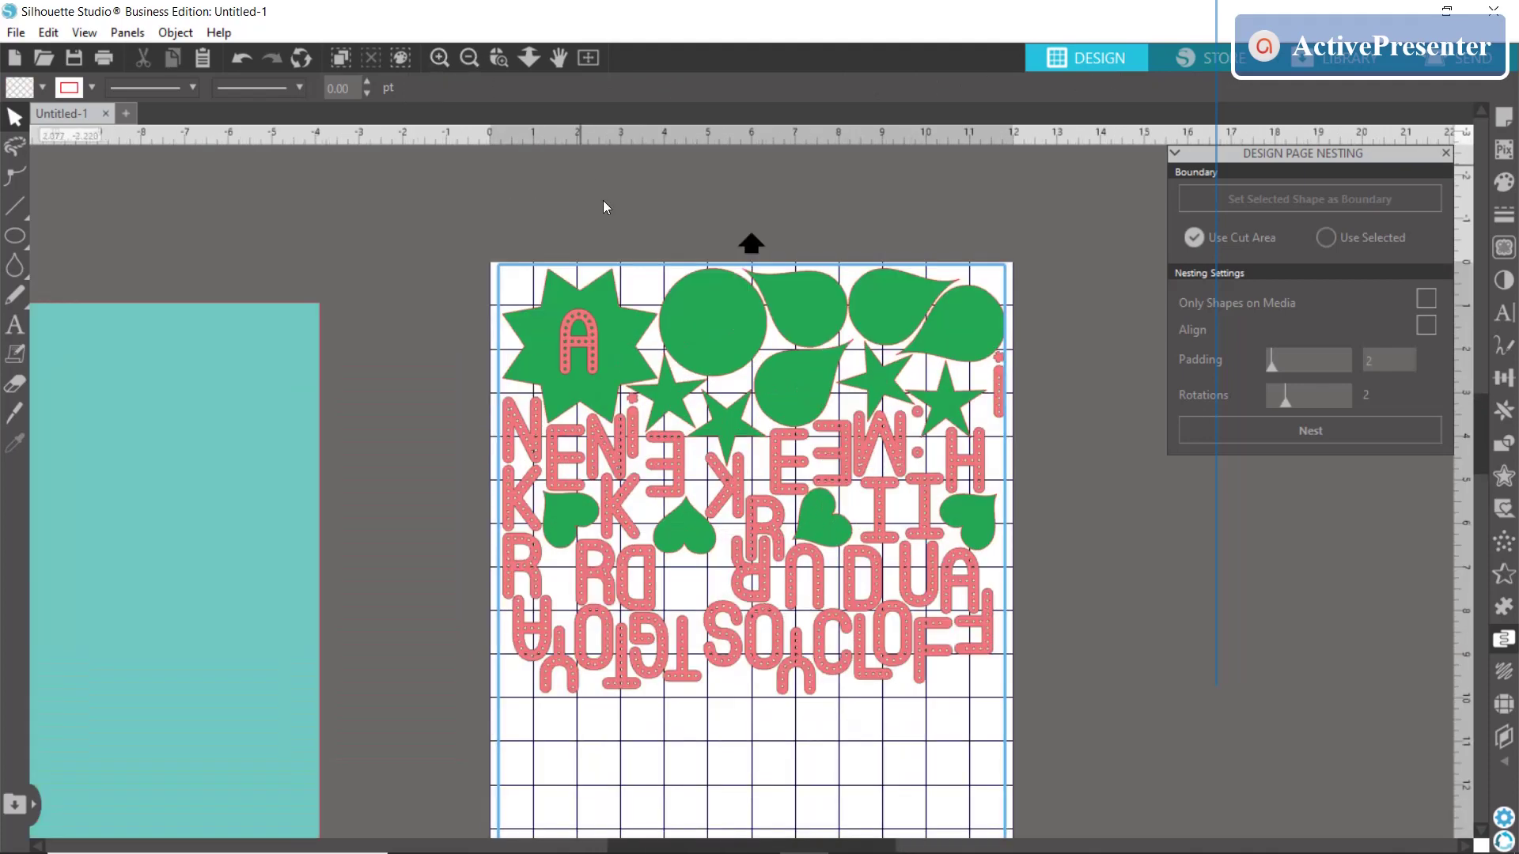
# Group the letter A with the large star and nest the pieces.
pyautogui.click(581, 356)
pyautogui.rightClick(581, 356)
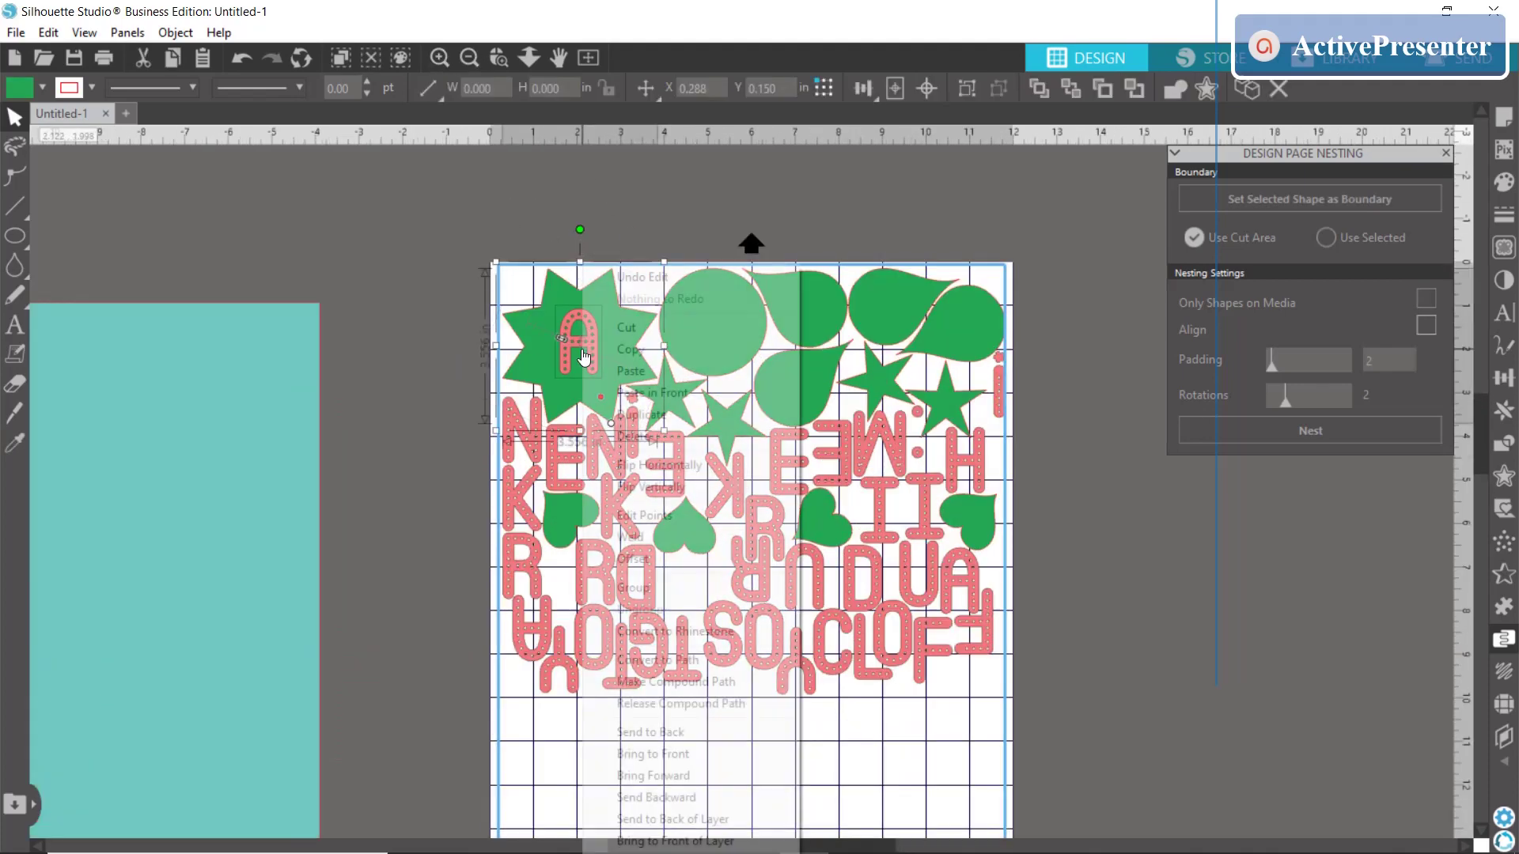
pyautogui.click(649, 589)
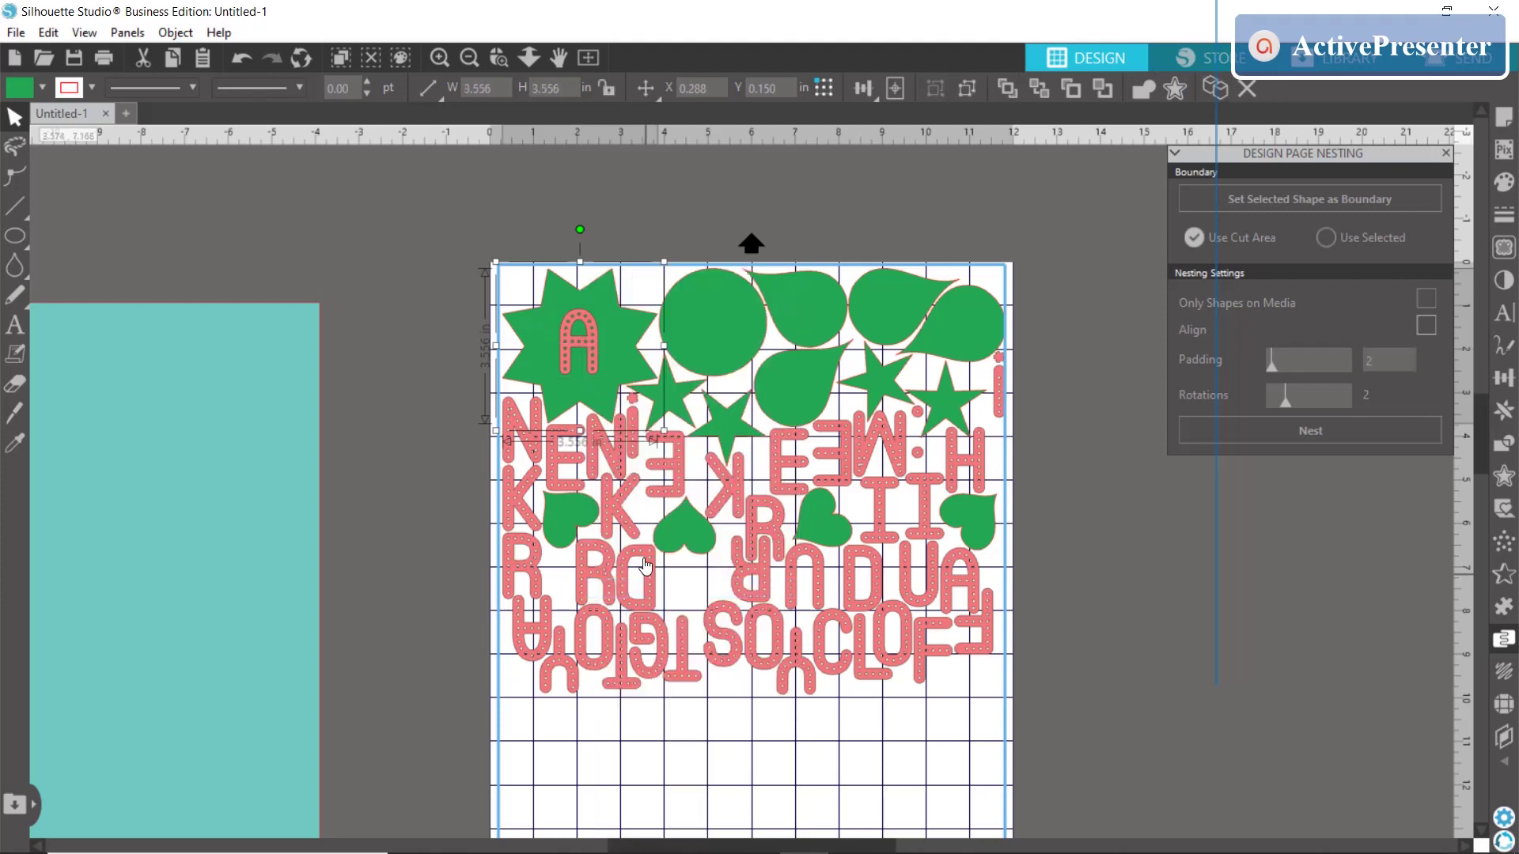
pyautogui.click(1321, 435)
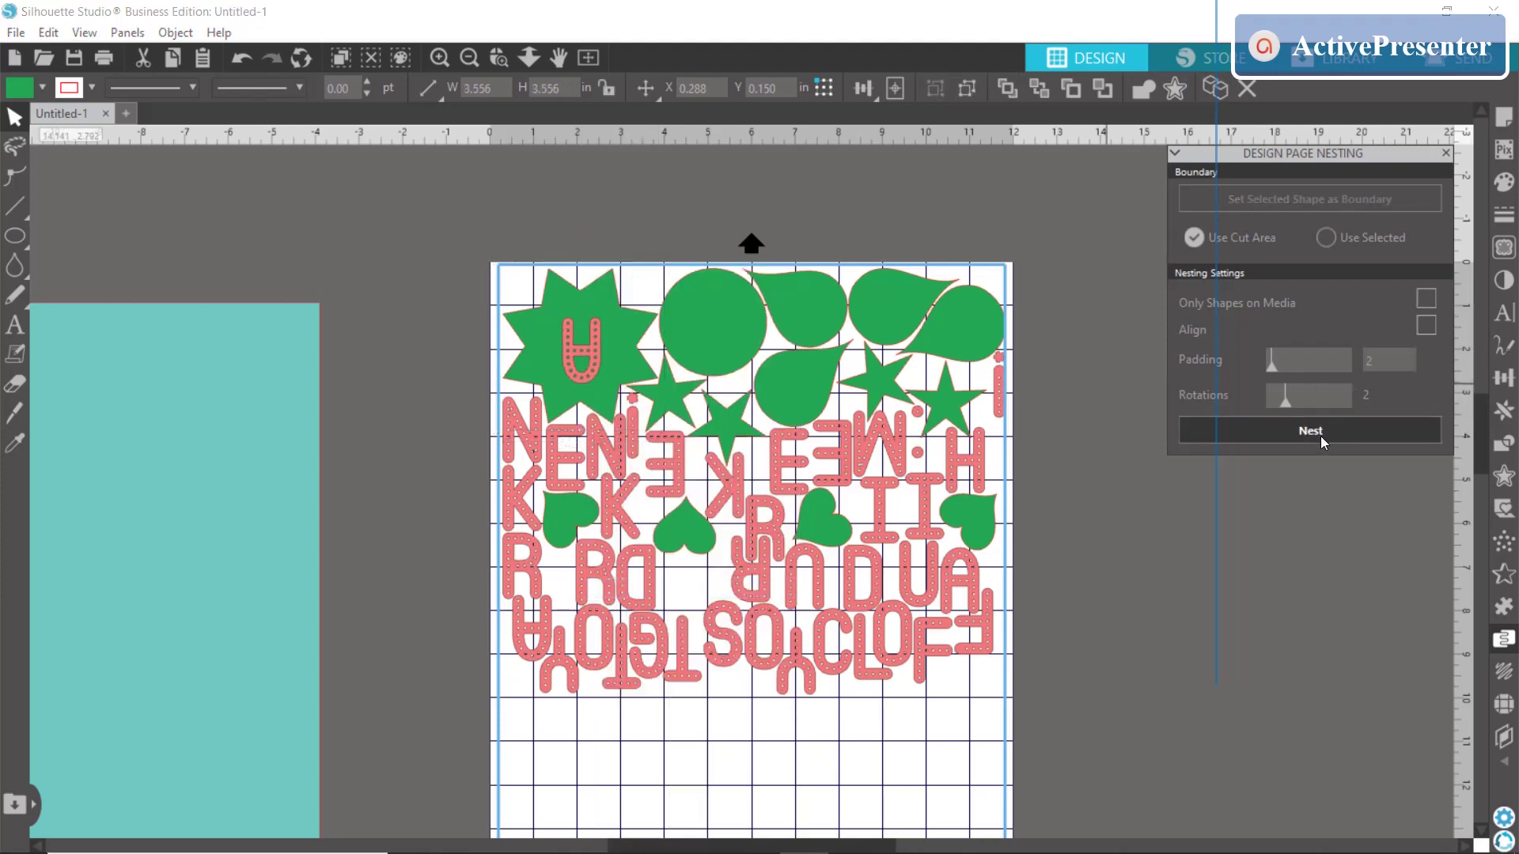
pyautogui.click(1321, 435)
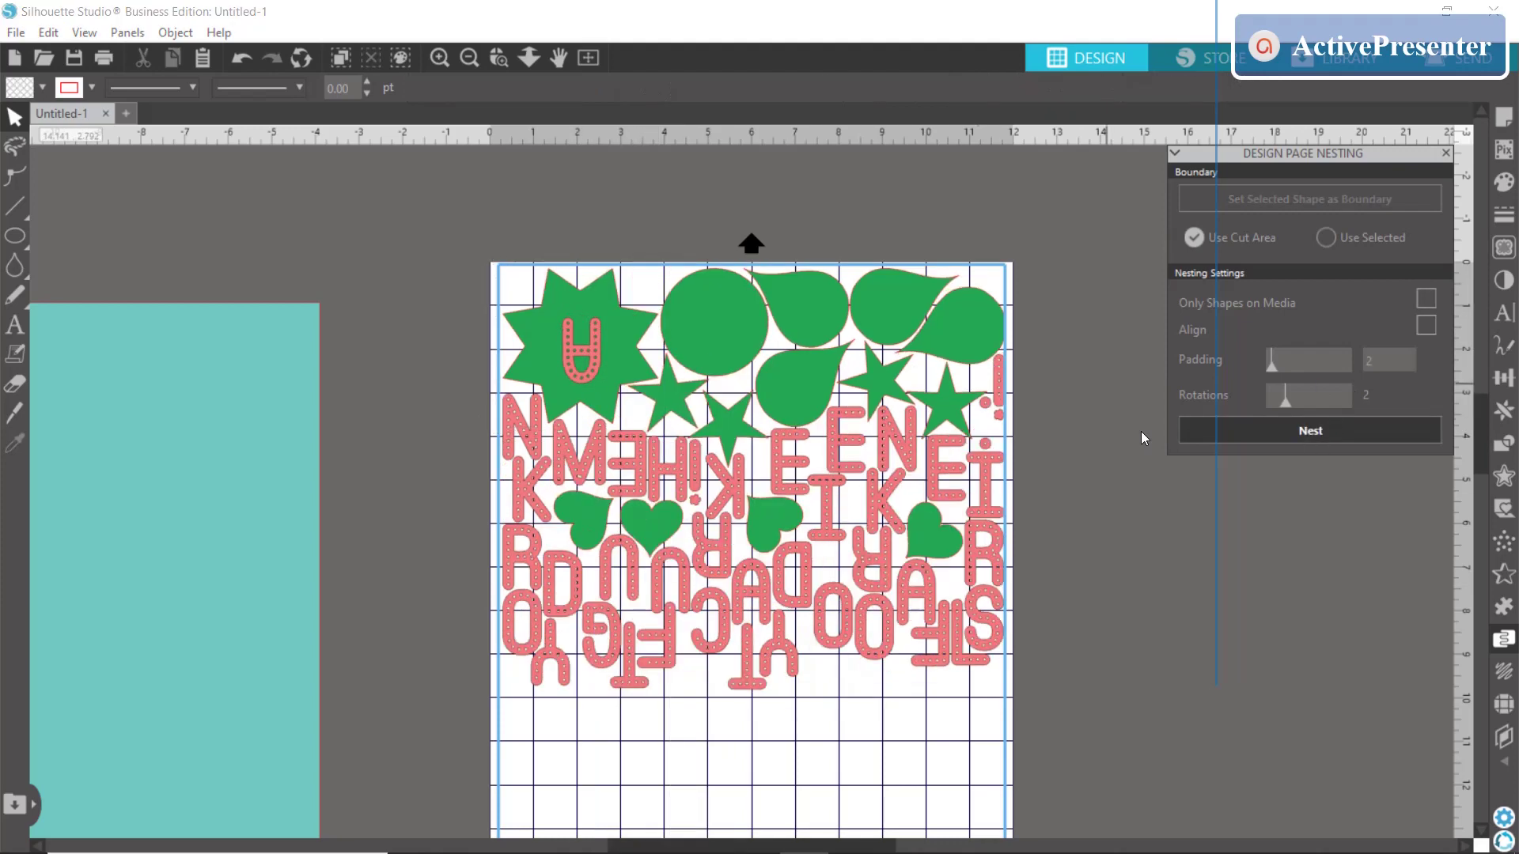
# Ungroup the star and the A, then re-nest all shapes and letters.
pyautogui.click(590, 360)
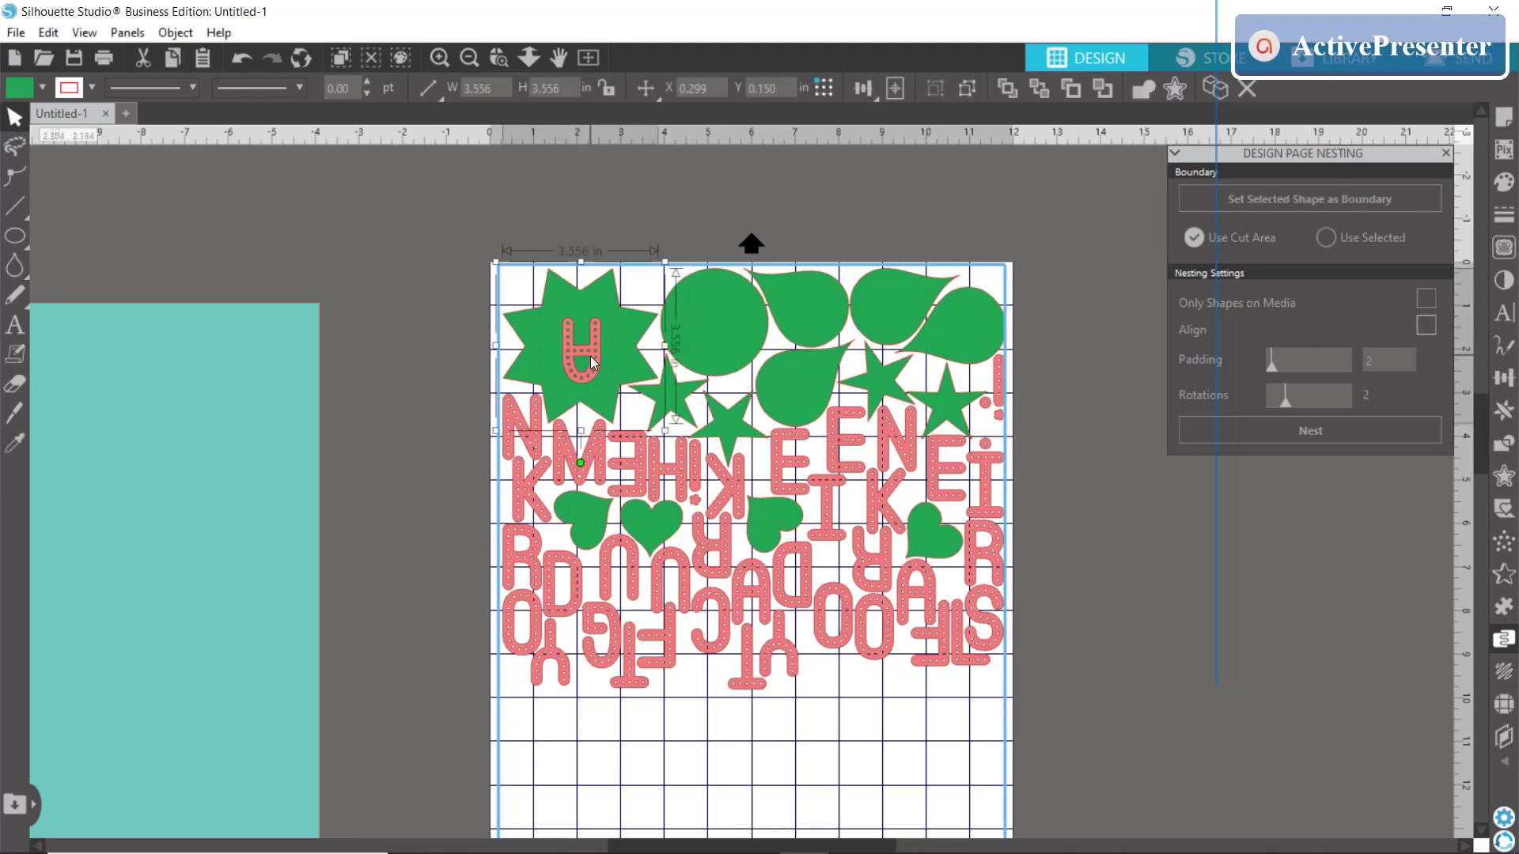
pyautogui.rightClick(592, 358)
pyautogui.click(660, 608)
pyautogui.click(675, 740)
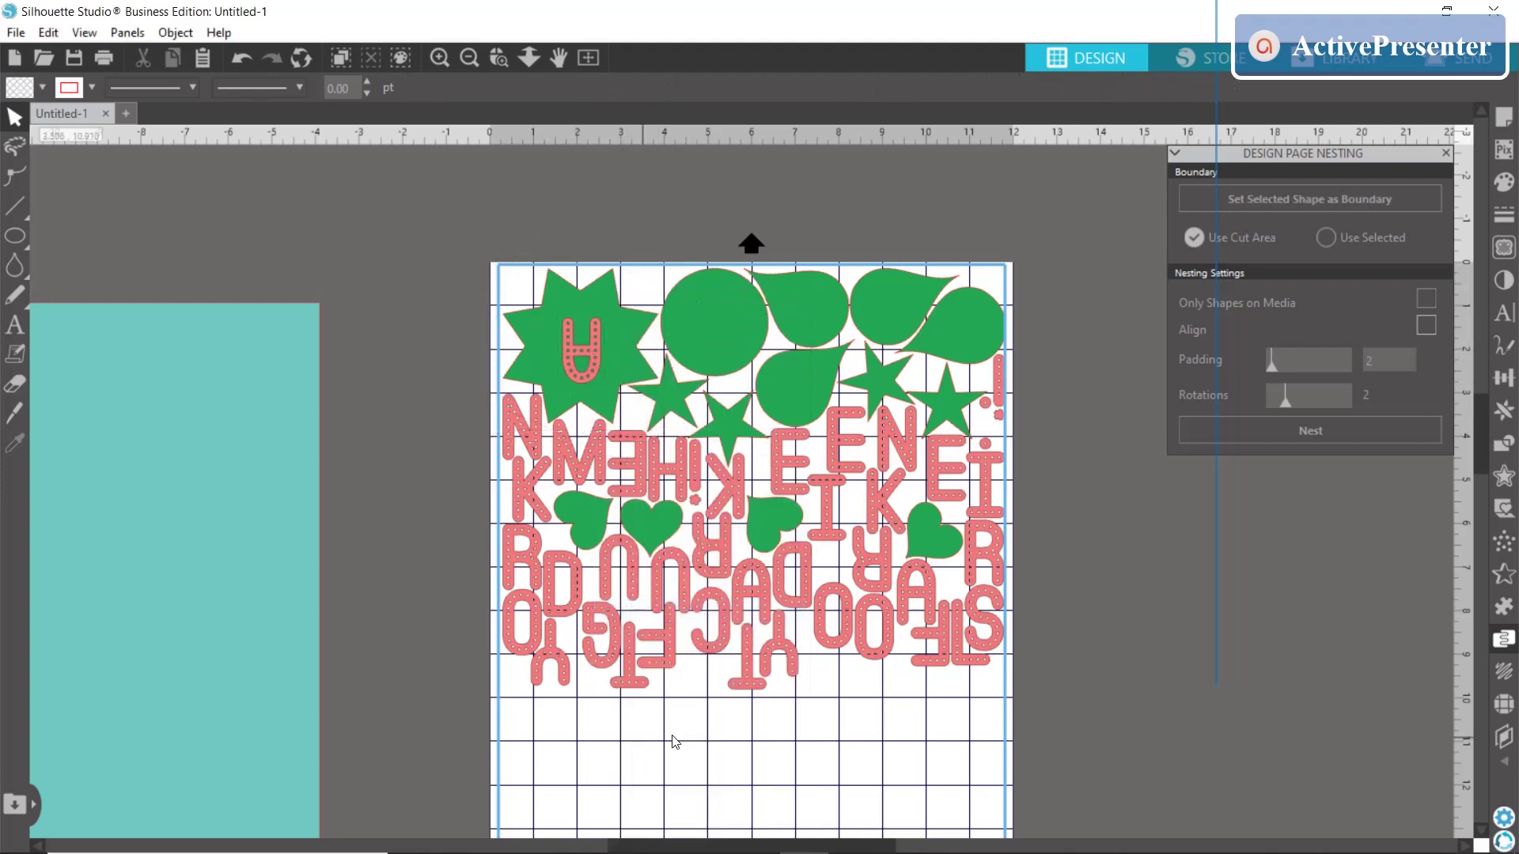
pyautogui.click(1286, 436)
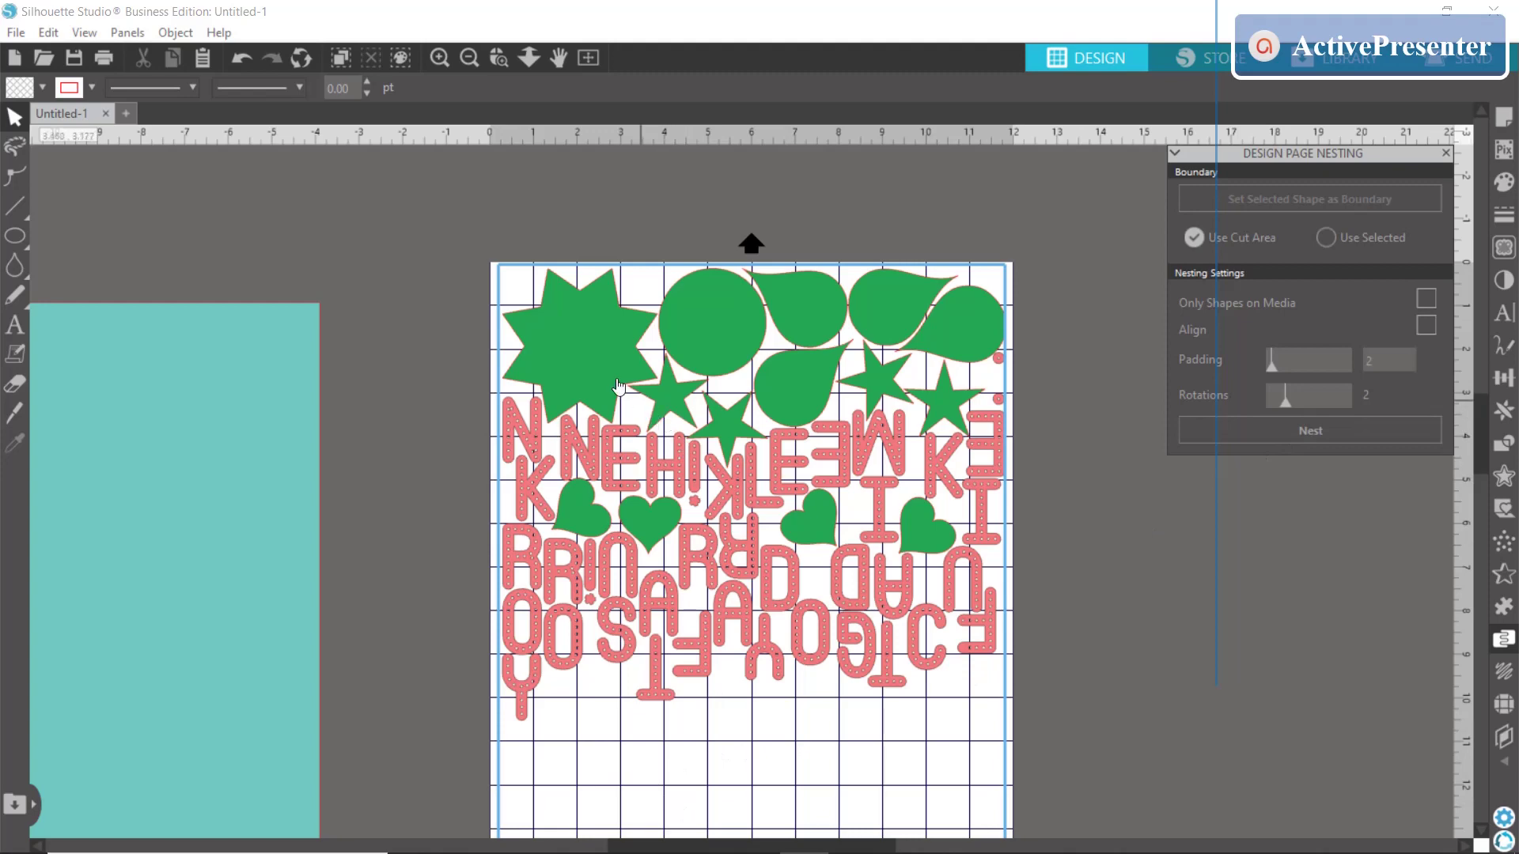
# Move a small star below the letters, then re-nest all pieces with Align turned on.
pyautogui.moveTo(663, 401); pyautogui.dragTo(708, 439)
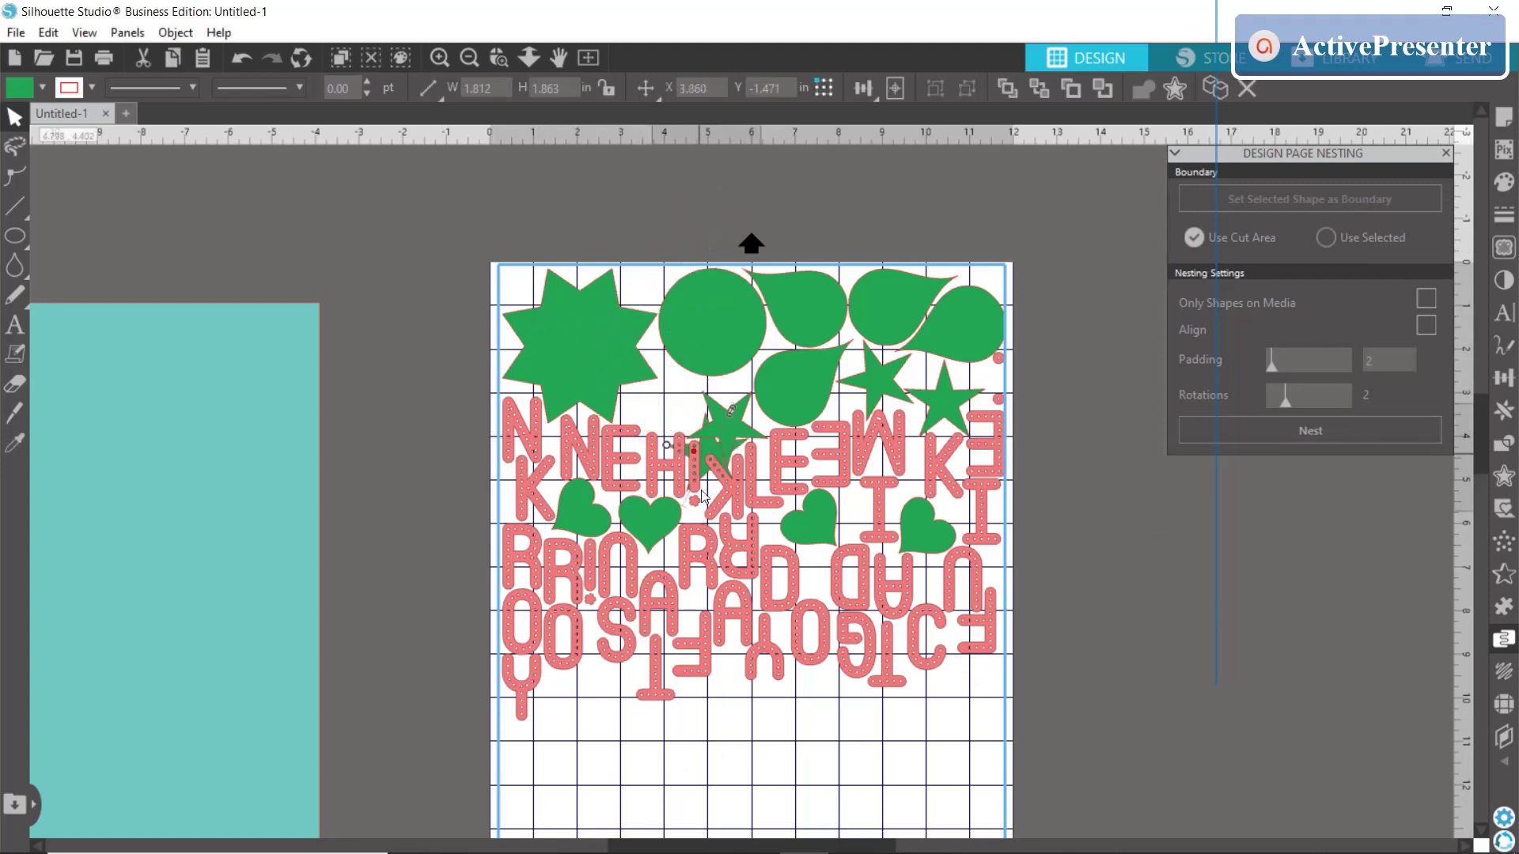
pyautogui.moveTo(702, 496); pyautogui.dragTo(570, 771)
pyautogui.click(782, 638)
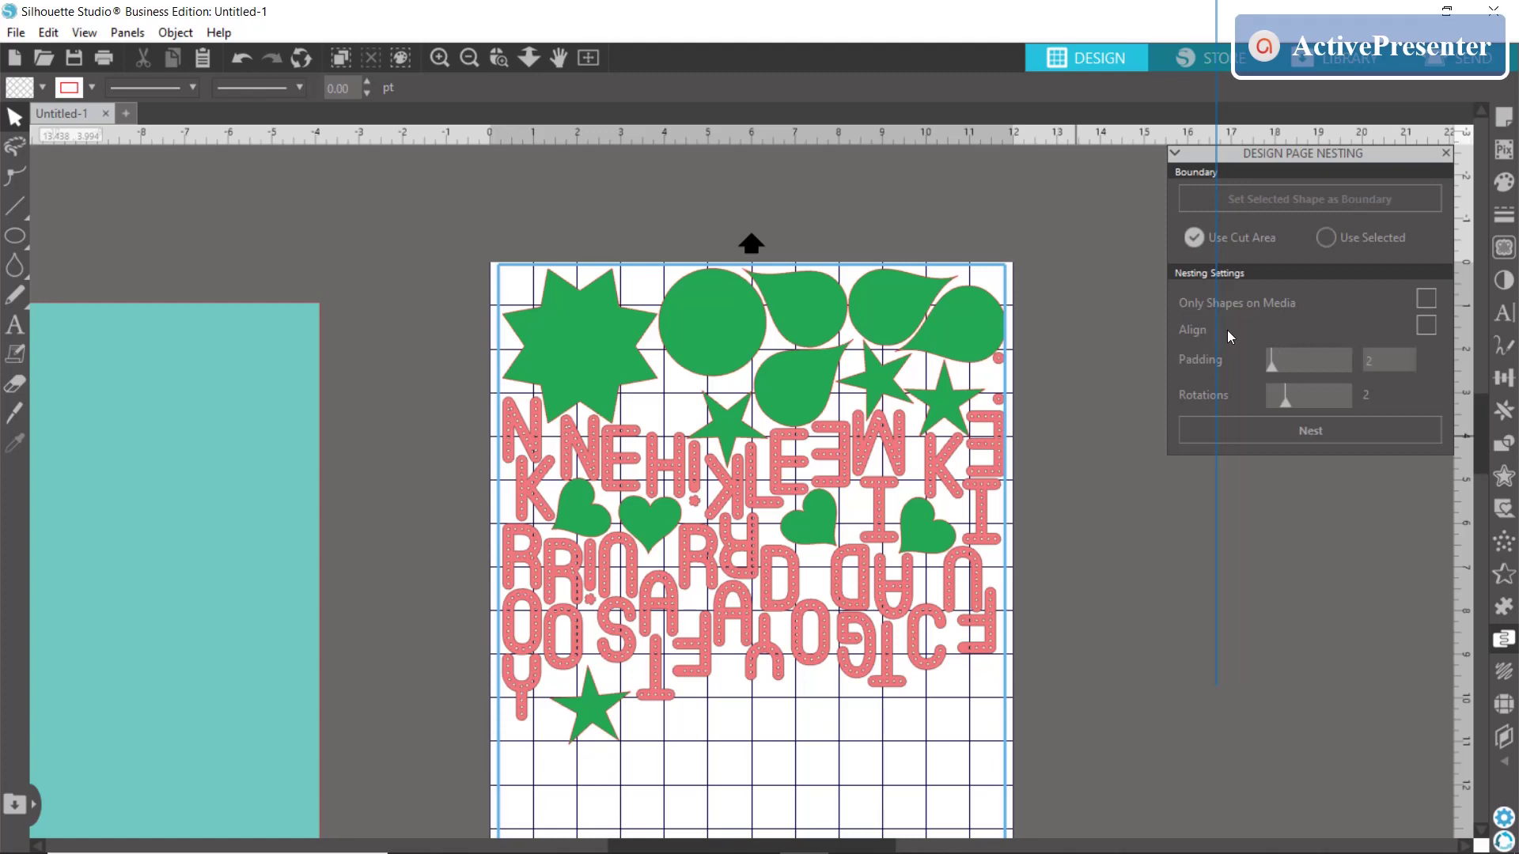
pyautogui.click(1429, 326)
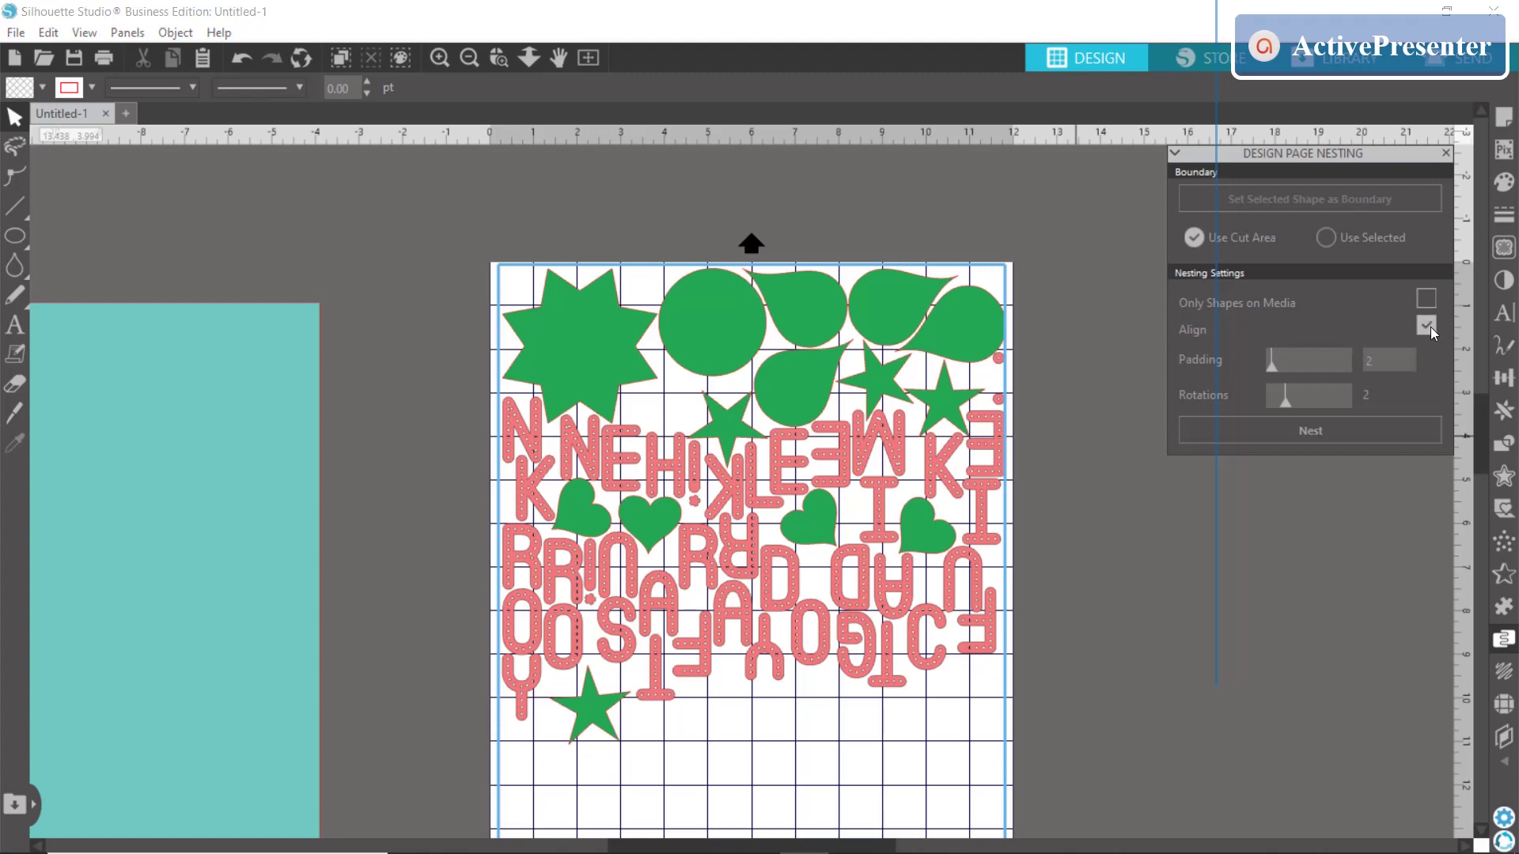
pyautogui.click(1318, 431)
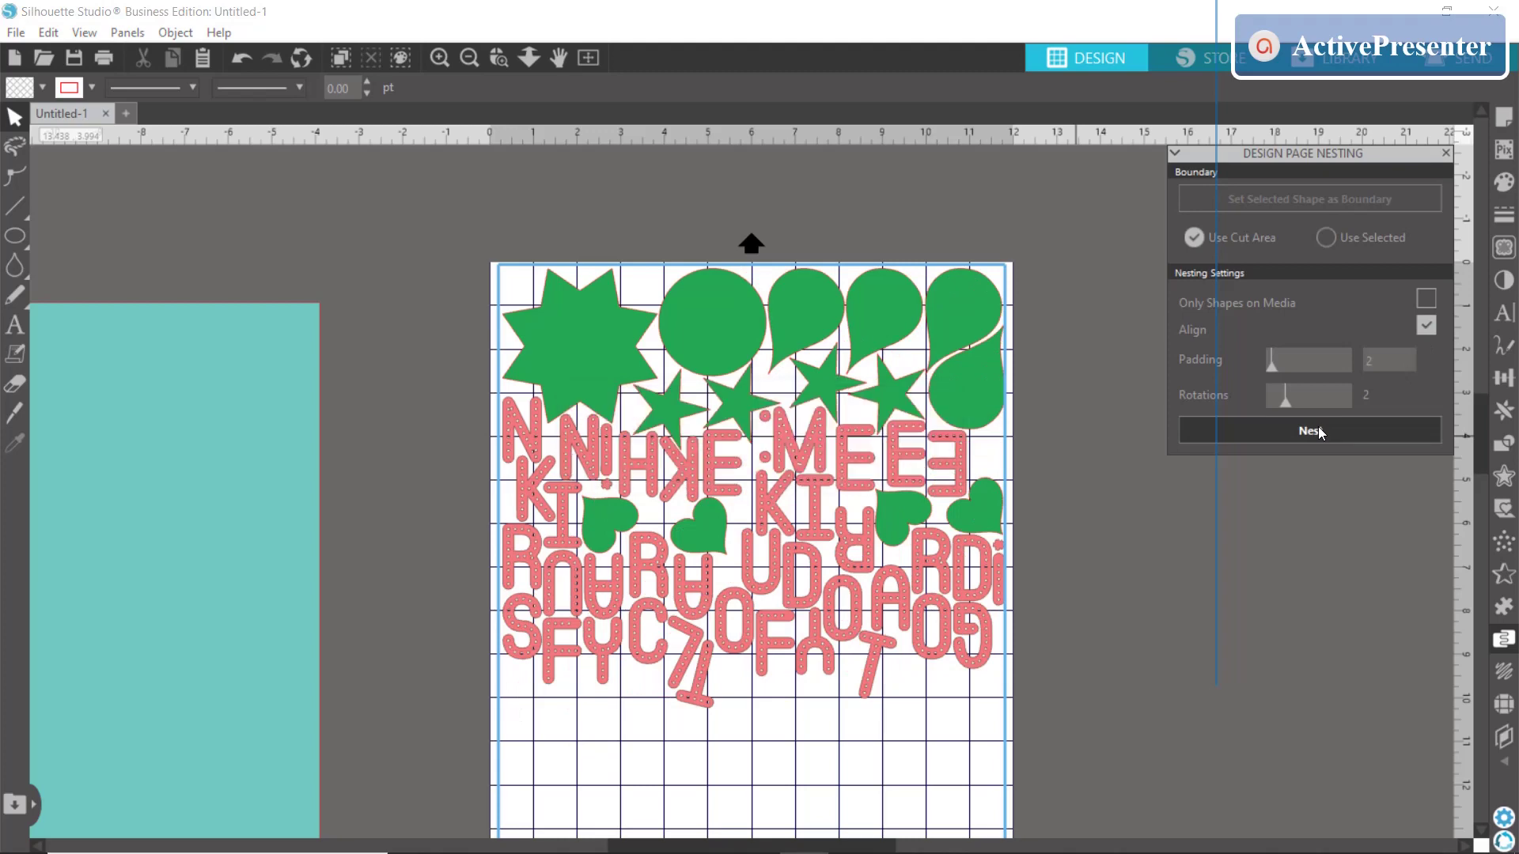